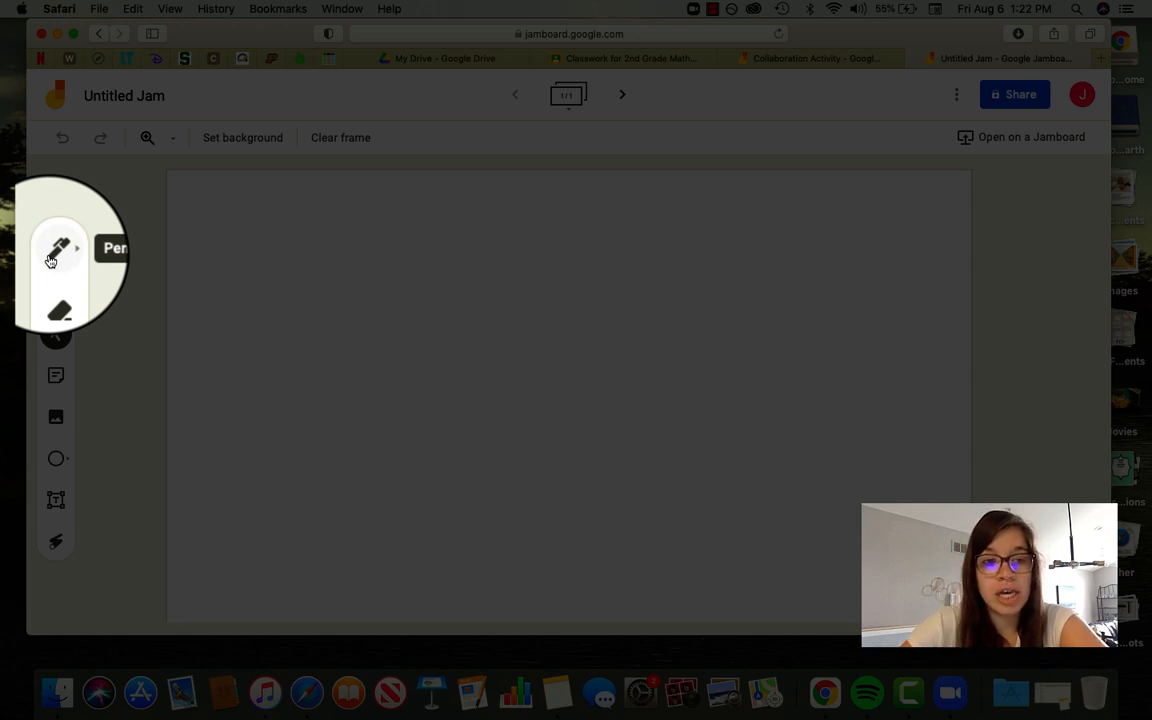
# - Handwrite "2 tens" across the upper half of the blank frame with the black Pen
pyautogui.click(50, 261)
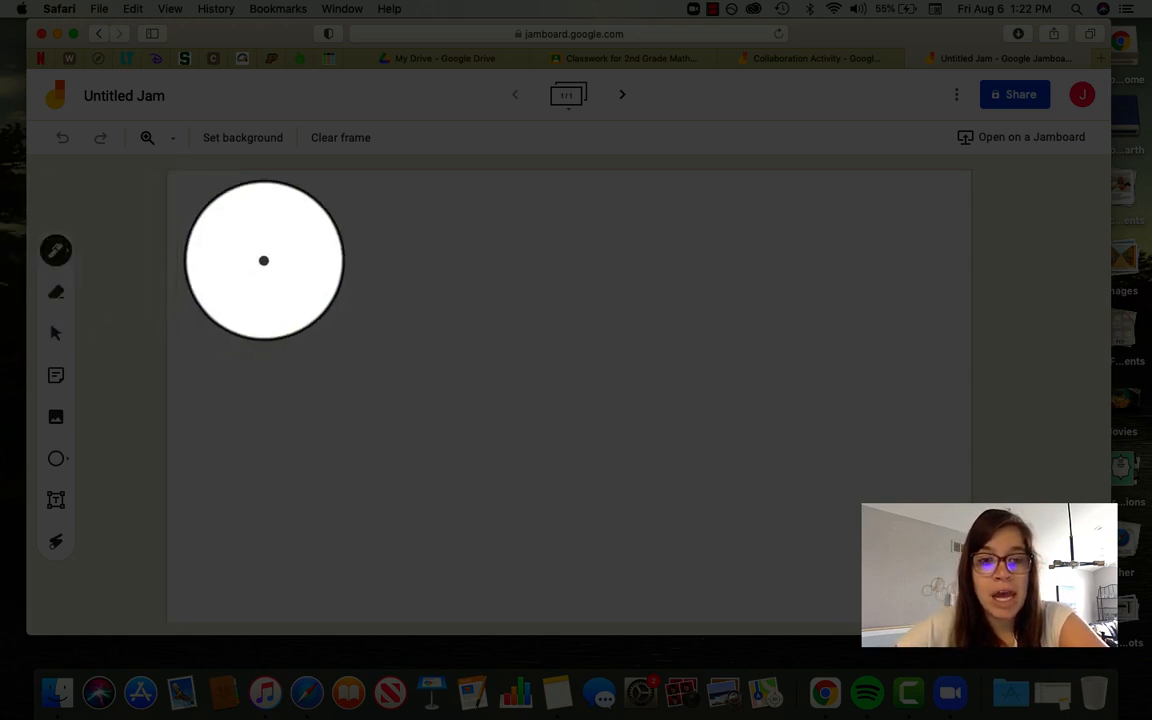
pyautogui.moveTo(215, 305)
pyautogui.mouseDown()
pyautogui.moveTo(242, 373)
pyautogui.moveTo(298, 357)
pyautogui.moveTo(318, 374)
pyautogui.mouseUp()
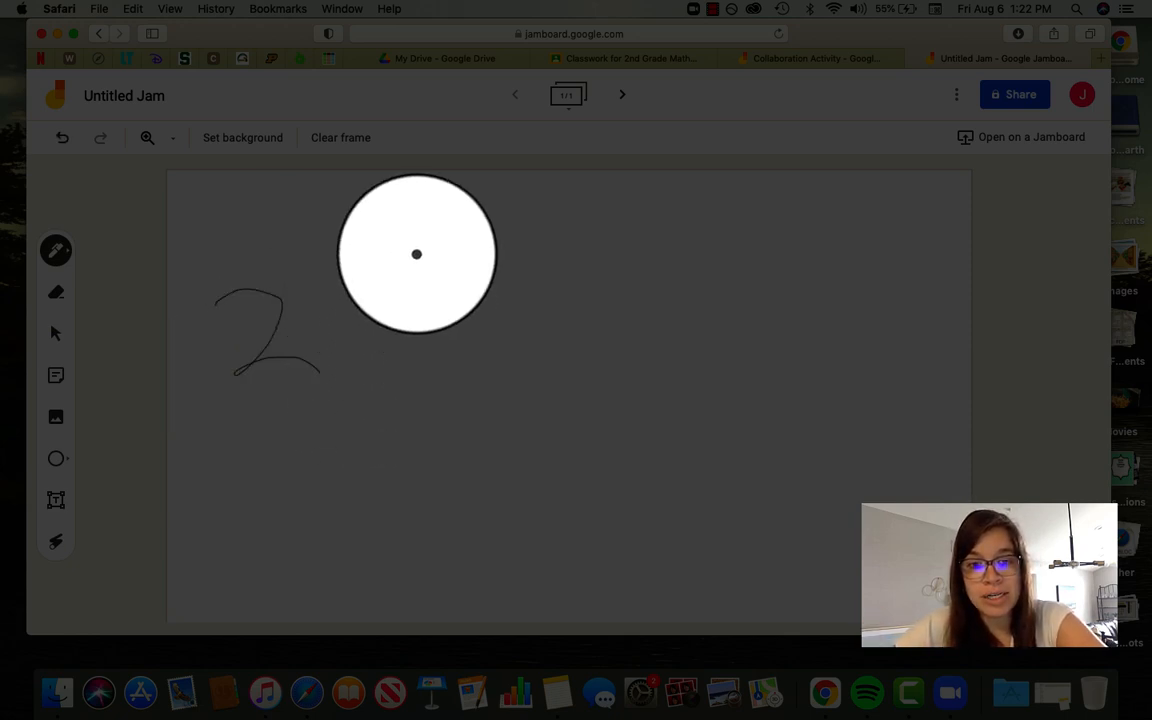
pyautogui.moveTo(417, 255); pyautogui.dragTo(419, 360)
pyautogui.moveTo(481, 306); pyautogui.dragTo(400, 305)
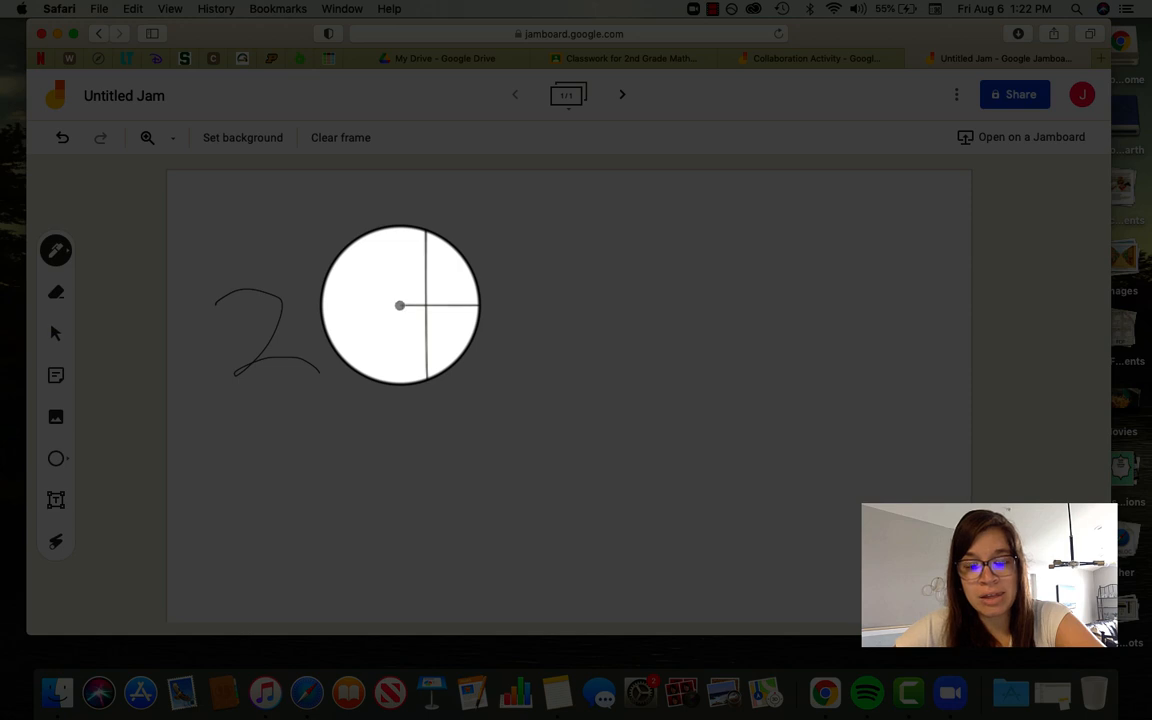
pyautogui.moveTo(505, 304)
pyautogui.mouseDown()
pyautogui.moveTo(458, 398)
pyautogui.moveTo(506, 387)
pyautogui.mouseUp()
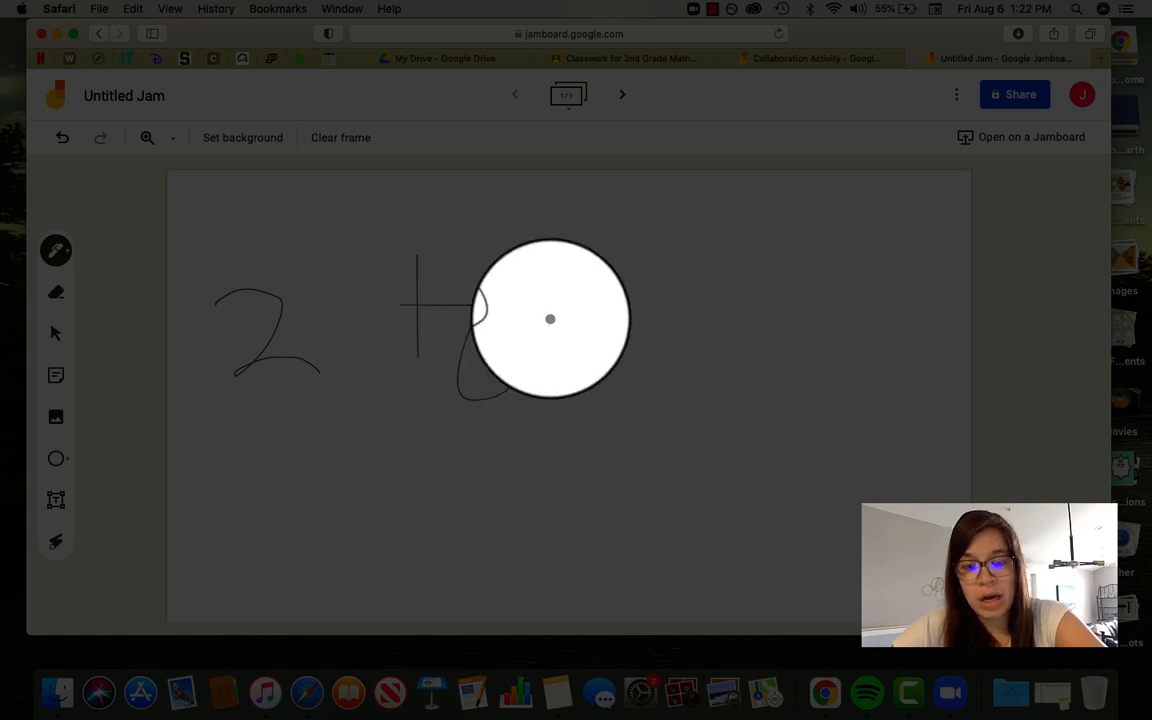
pyautogui.moveTo(550, 319)
pyautogui.mouseDown()
pyautogui.moveTo(550, 357)
pyautogui.moveTo(553, 309)
pyautogui.moveTo(605, 360)
pyautogui.mouseUp()
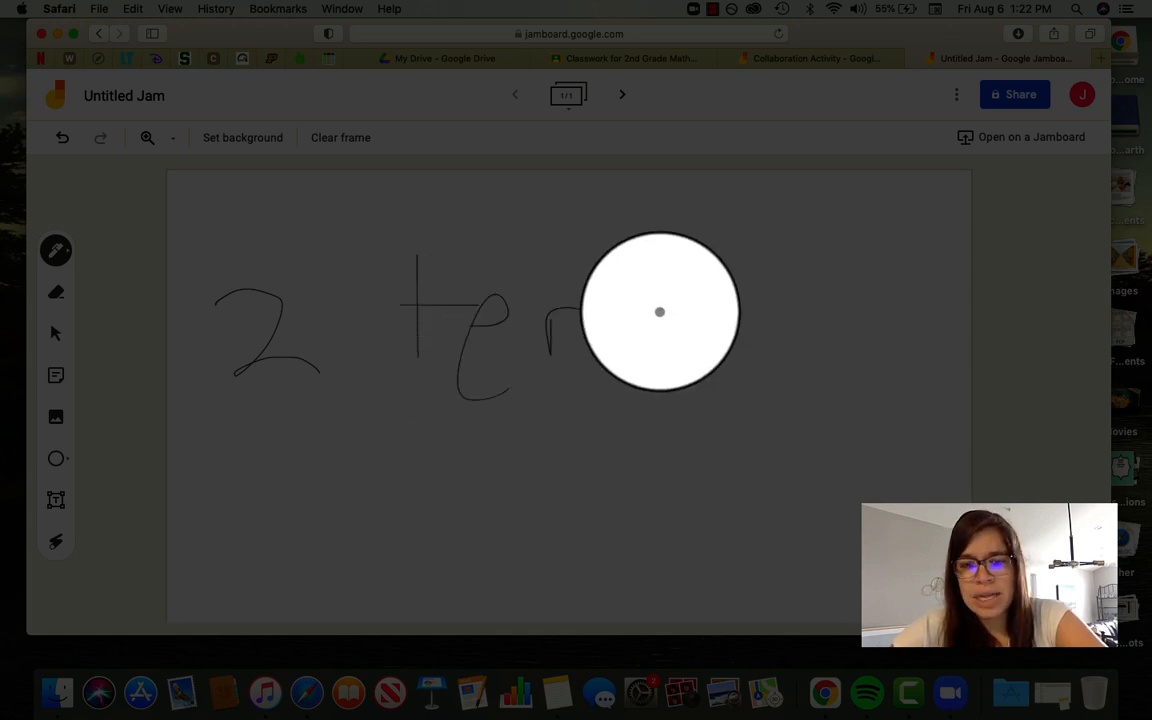
pyautogui.moveTo(661, 311)
pyautogui.mouseDown()
pyautogui.moveTo(668, 334)
pyautogui.moveTo(630, 375)
pyautogui.mouseUp()
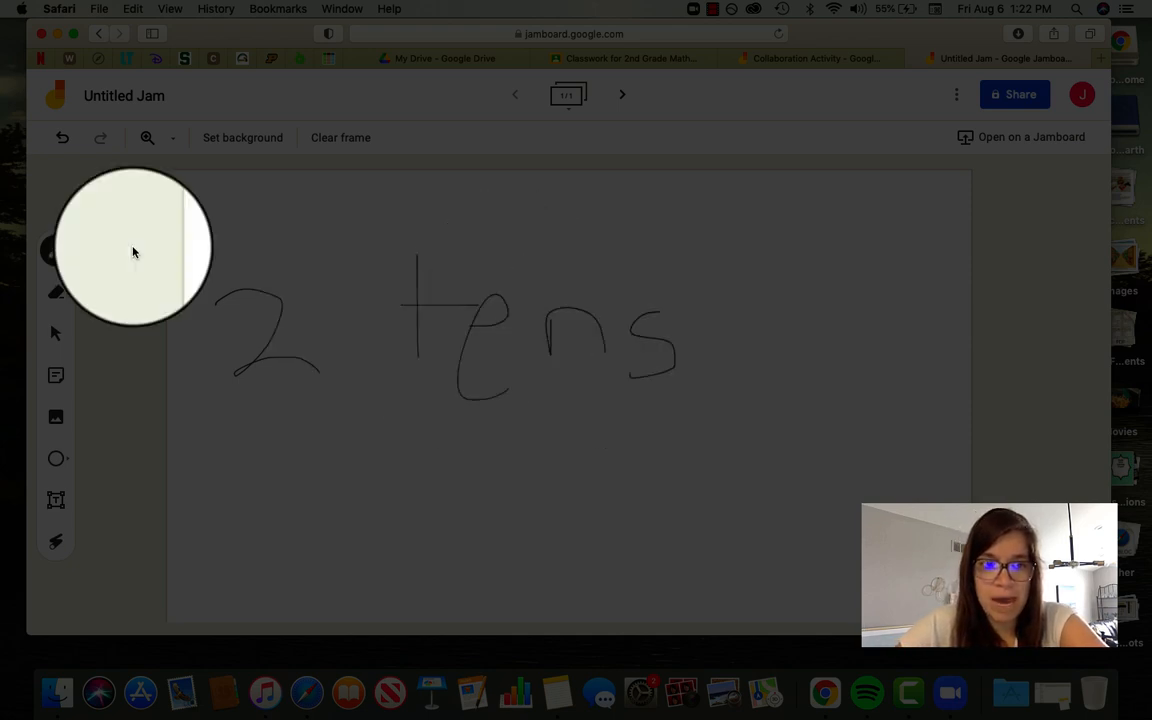
# - Draw a grey highlighter stroke and a thick black brush stroke above the handwritten "2 tens"
pyautogui.click(56, 251)
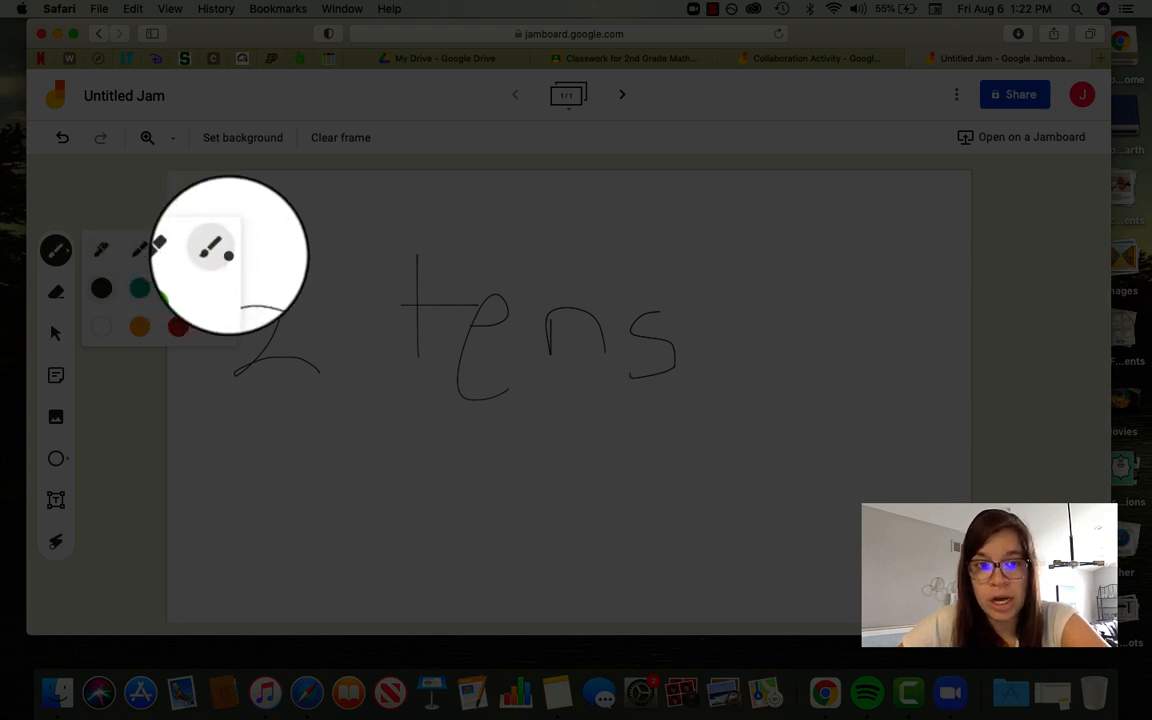
pyautogui.moveTo(283, 228); pyautogui.dragTo(407, 224)
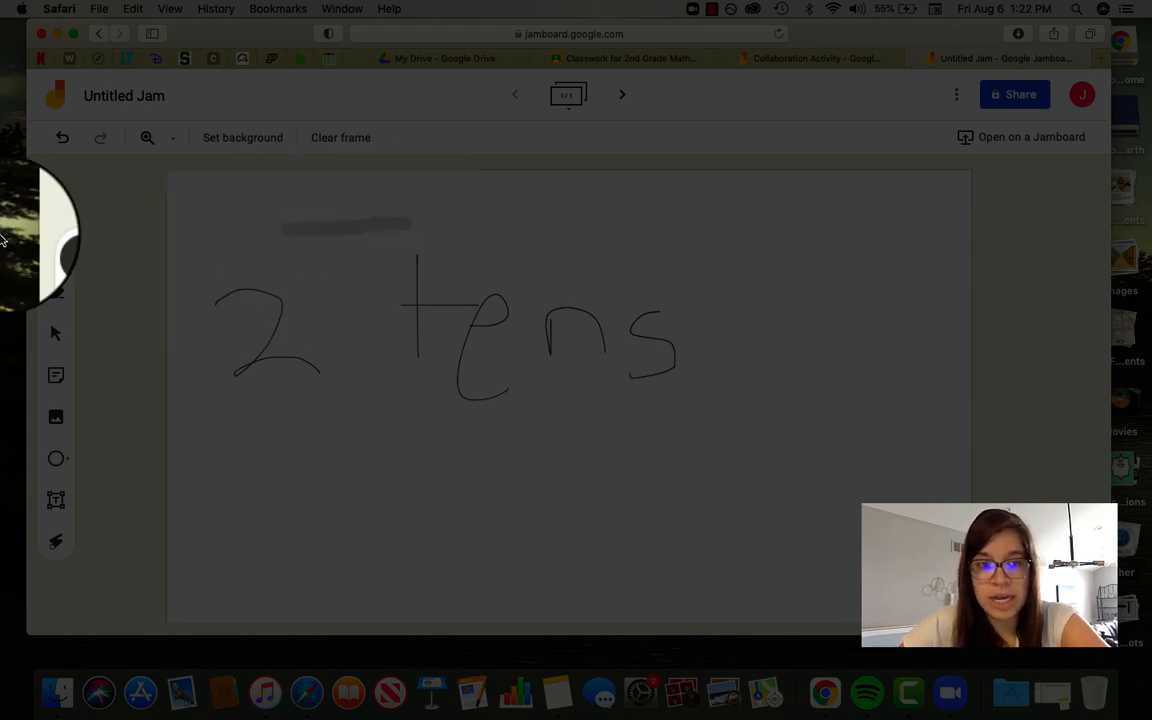
pyautogui.click(56, 250)
pyautogui.click(180, 252)
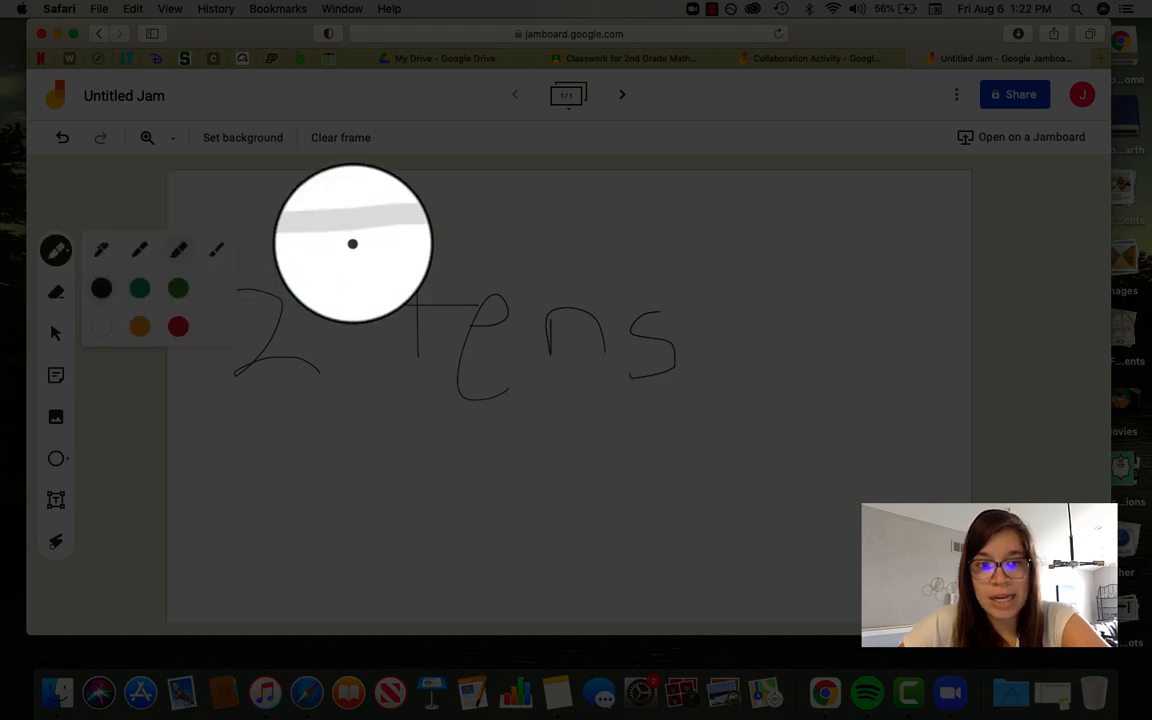
pyautogui.moveTo(432, 198); pyautogui.dragTo(287, 208)
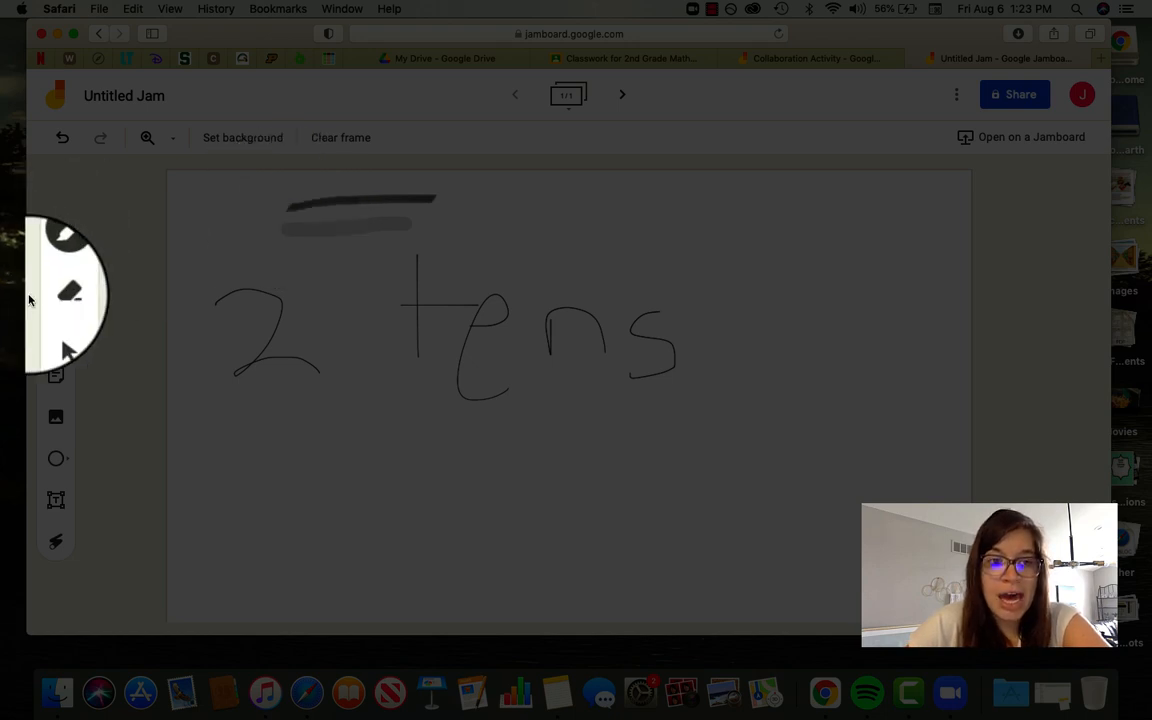
# - Erase the handwritten "e" in "tens" and redraw it smaller with the Pen
pyautogui.click(57, 295)
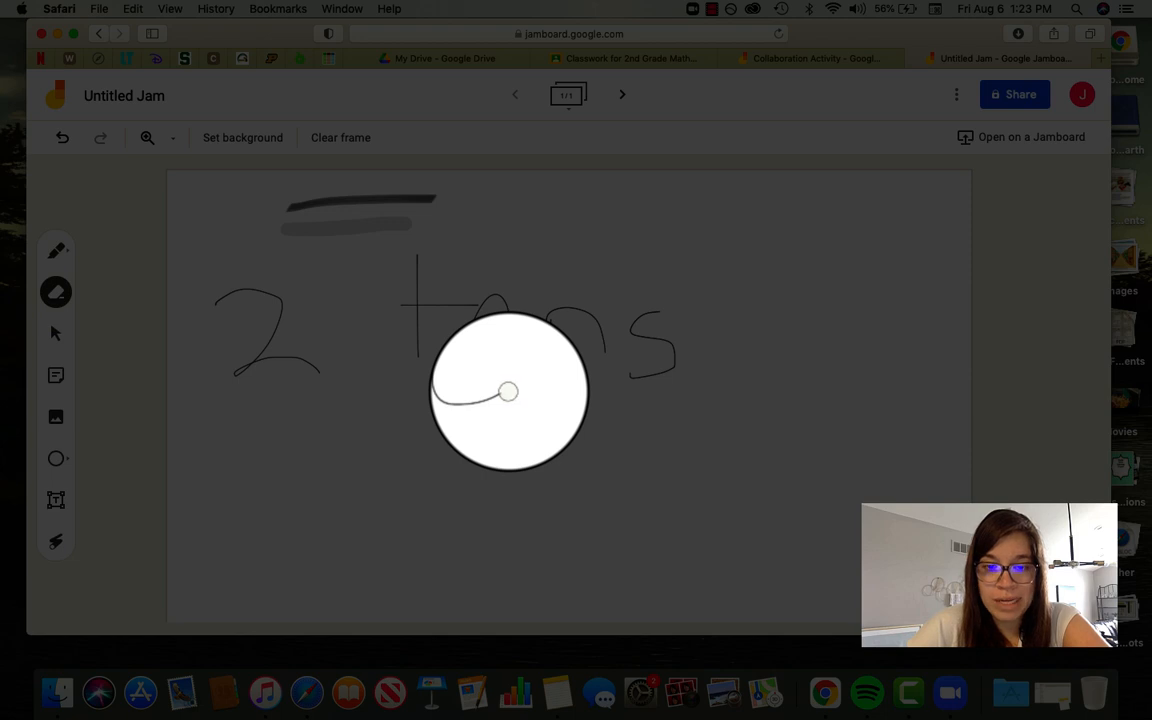
pyautogui.moveTo(508, 392)
pyautogui.mouseDown()
pyautogui.moveTo(463, 396)
pyautogui.moveTo(460, 383)
pyautogui.moveTo(463, 329)
pyautogui.moveTo(496, 291)
pyautogui.moveTo(503, 323)
pyautogui.mouseUp()
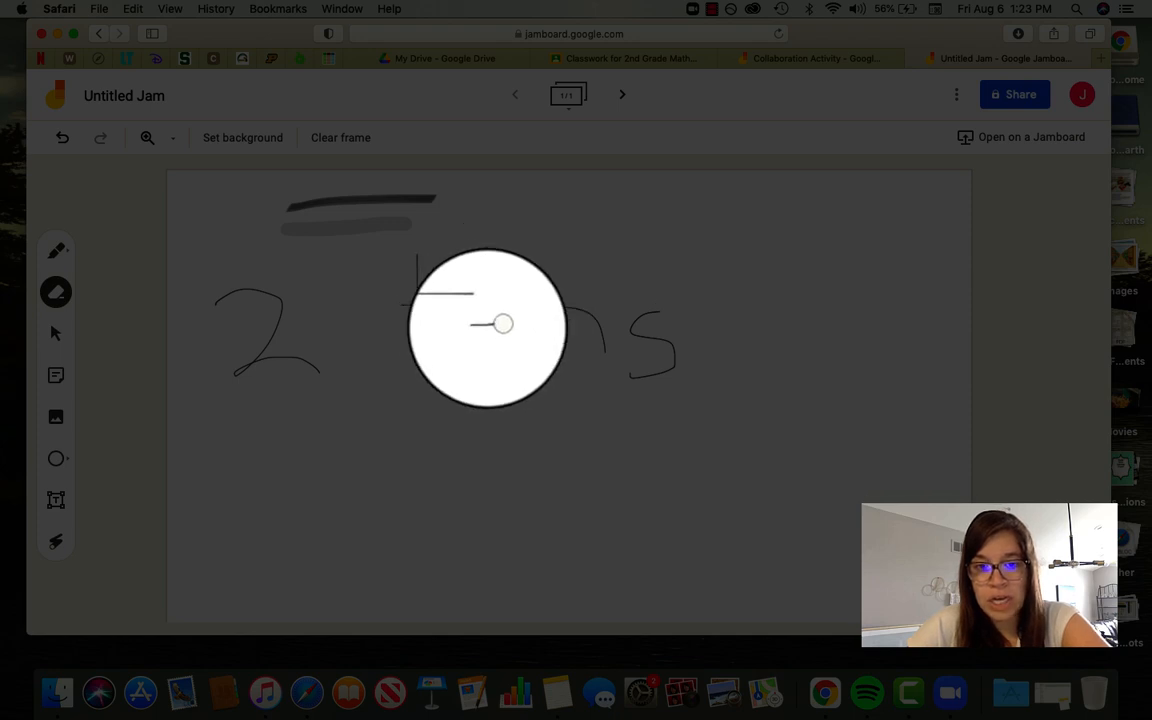
pyautogui.click(58, 252)
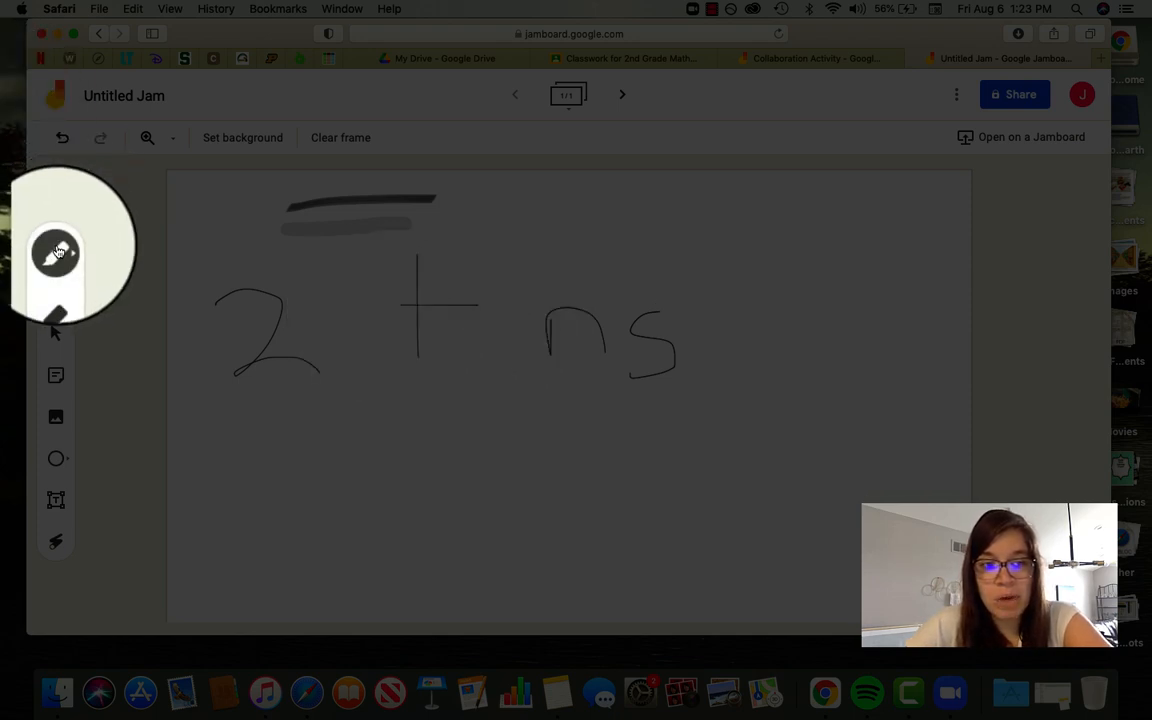
pyautogui.click(55, 253)
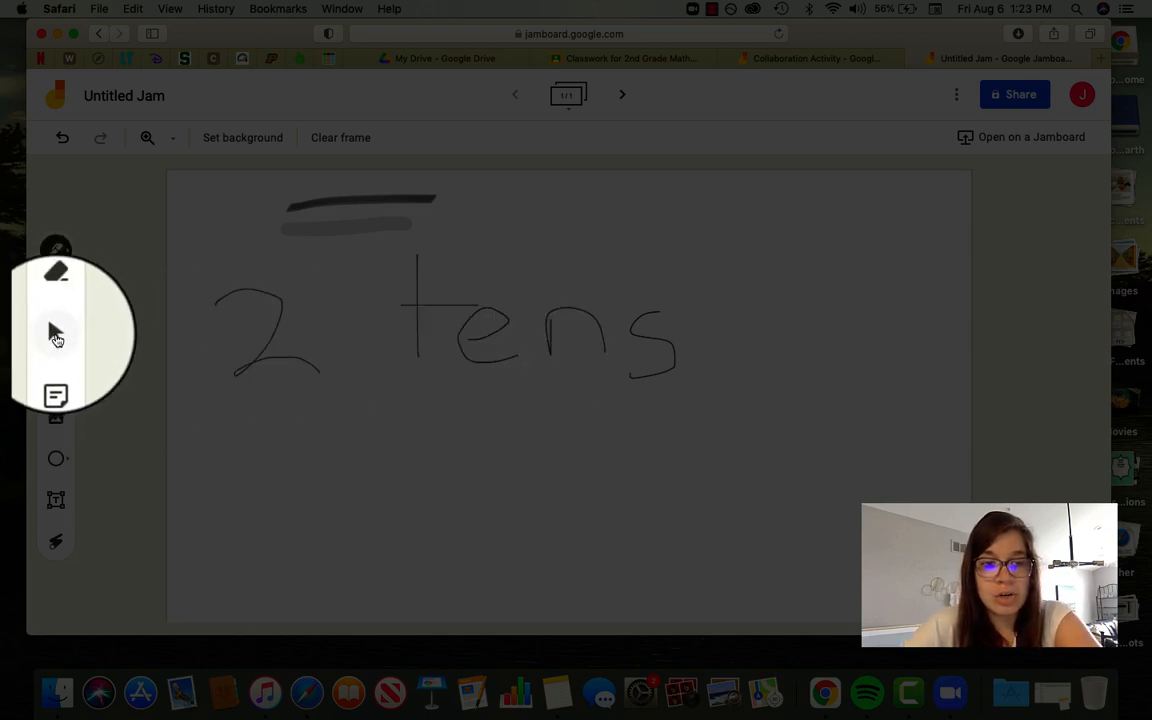
pyautogui.click(55, 336)
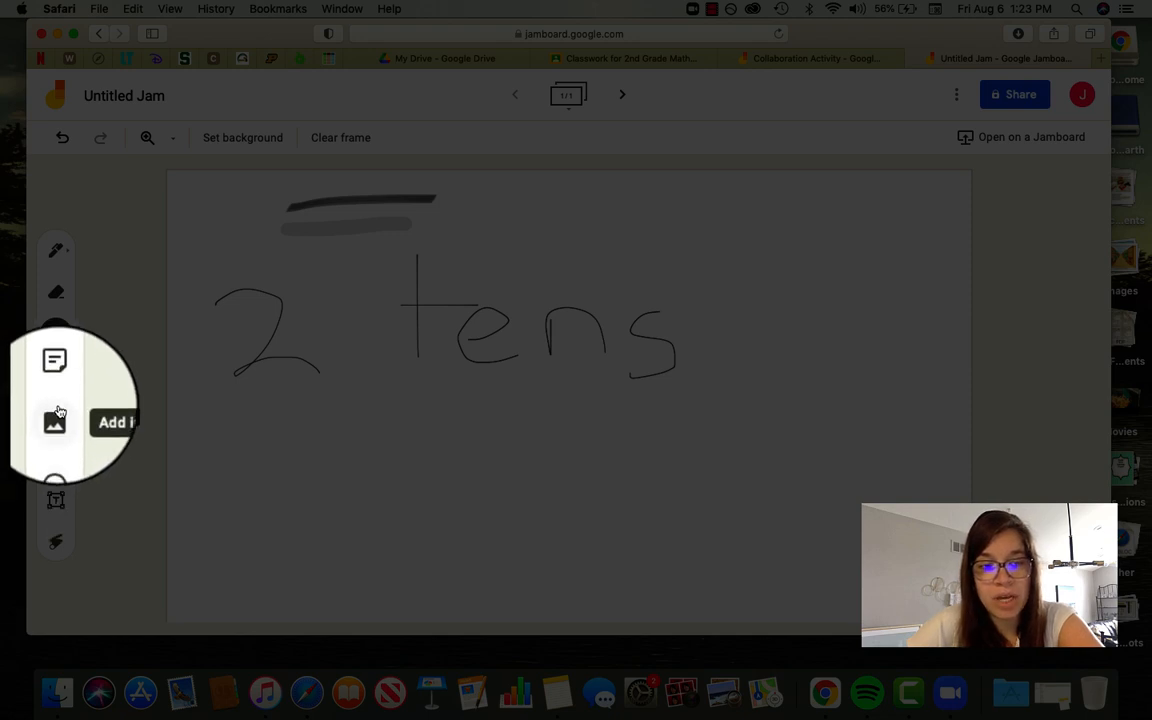
# - Add a yellow sticky note reading "Welcome to class!" to the frame
pyautogui.click(56, 378)
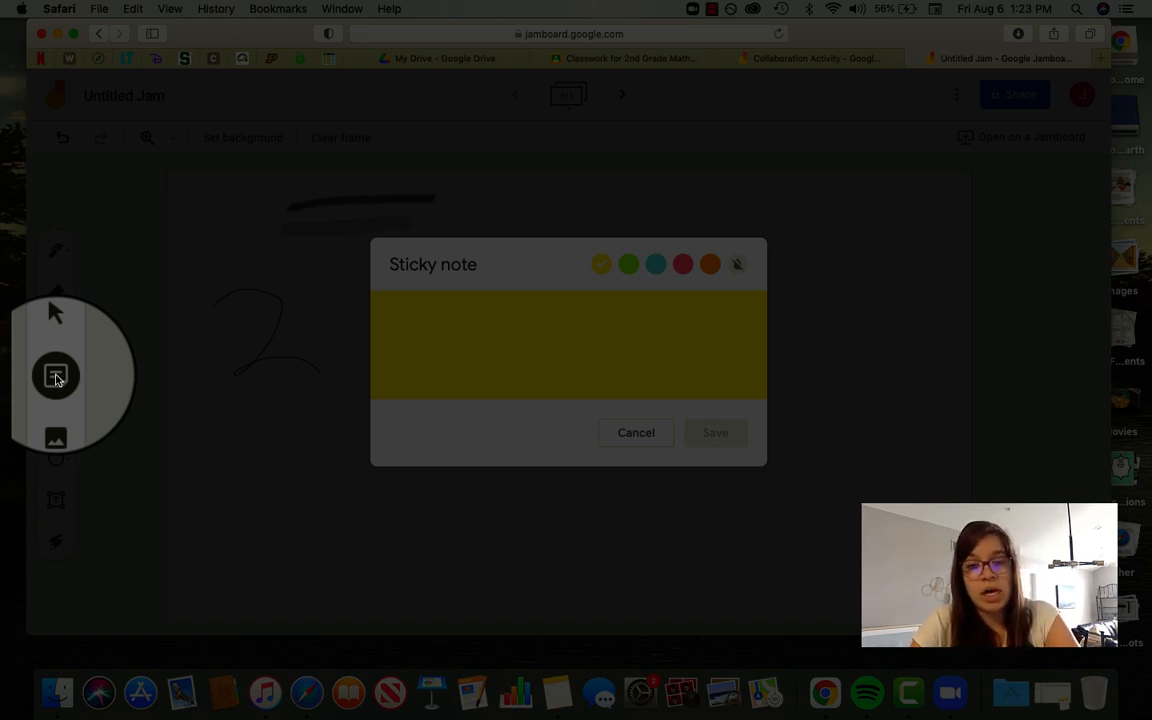
pyautogui.write('Welcome to class!')
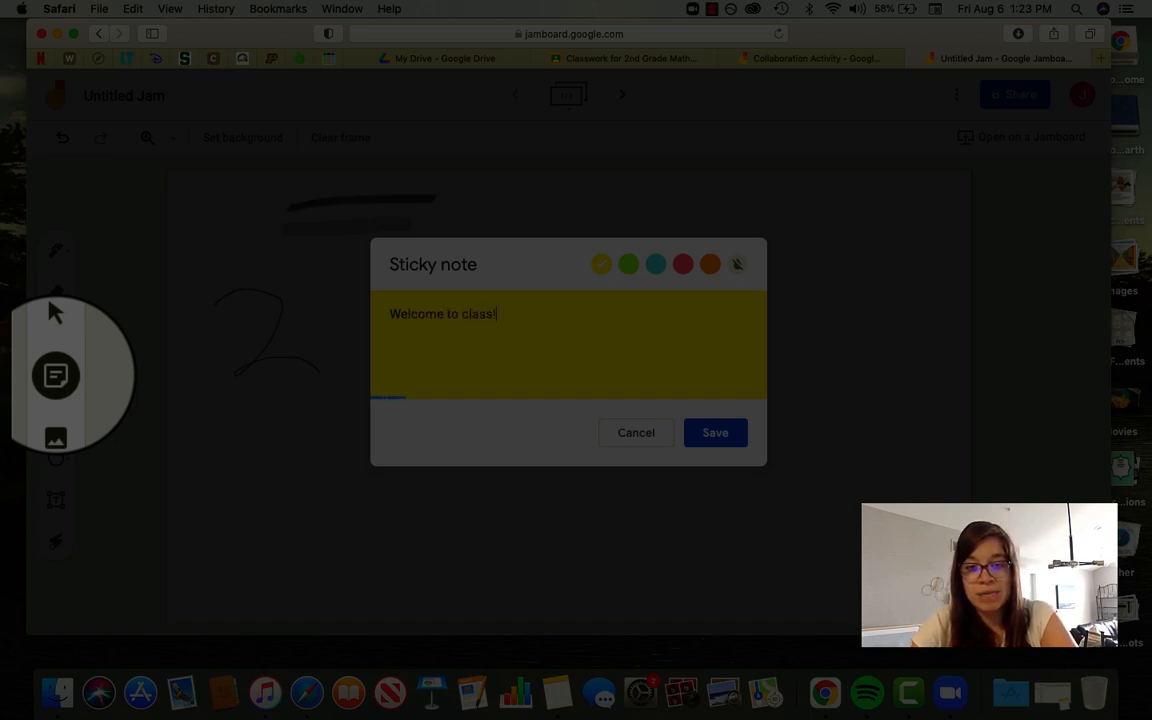
pyautogui.click(717, 434)
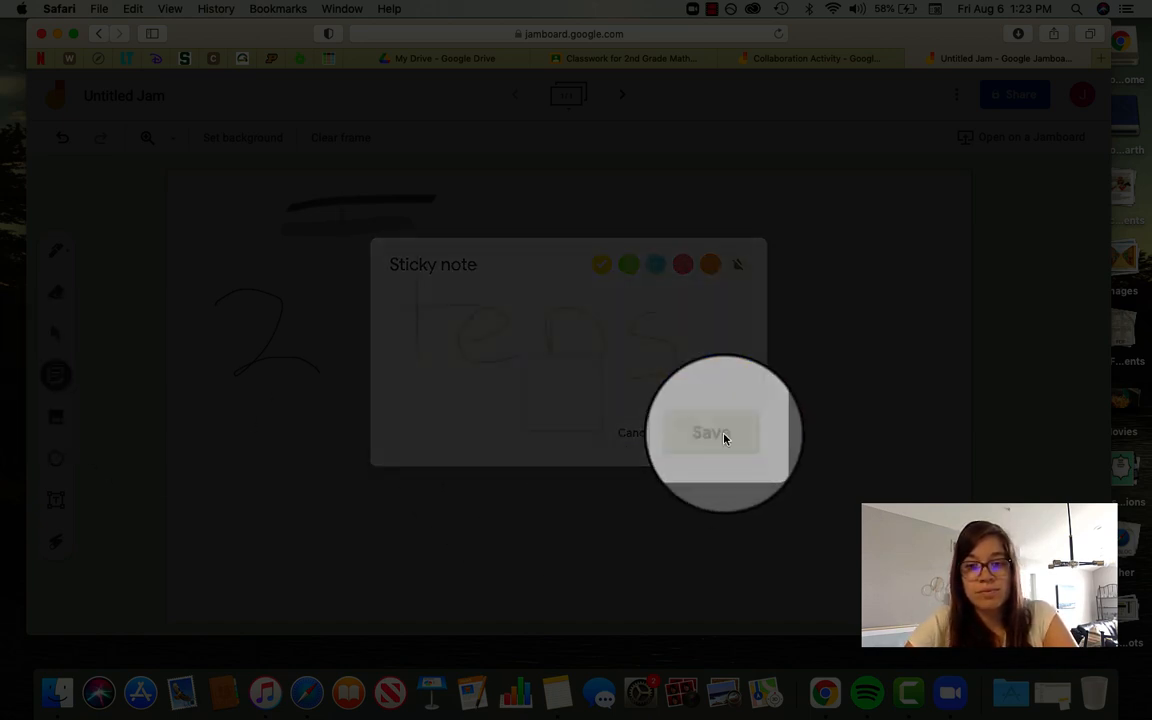
pyautogui.click(632, 432)
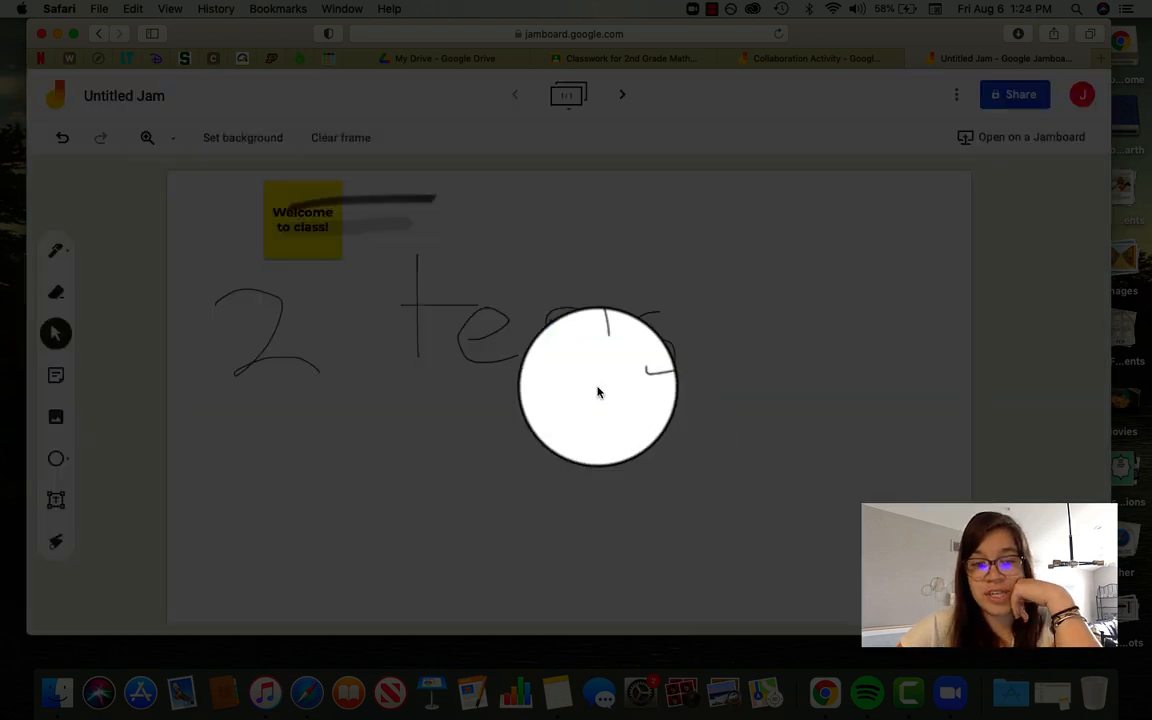
# - Move the "Welcome to class!" sticky note to the empty area right of the word "tens"
pyautogui.moveTo(324, 220); pyautogui.dragTo(803, 447)
pyautogui.click(294, 508)
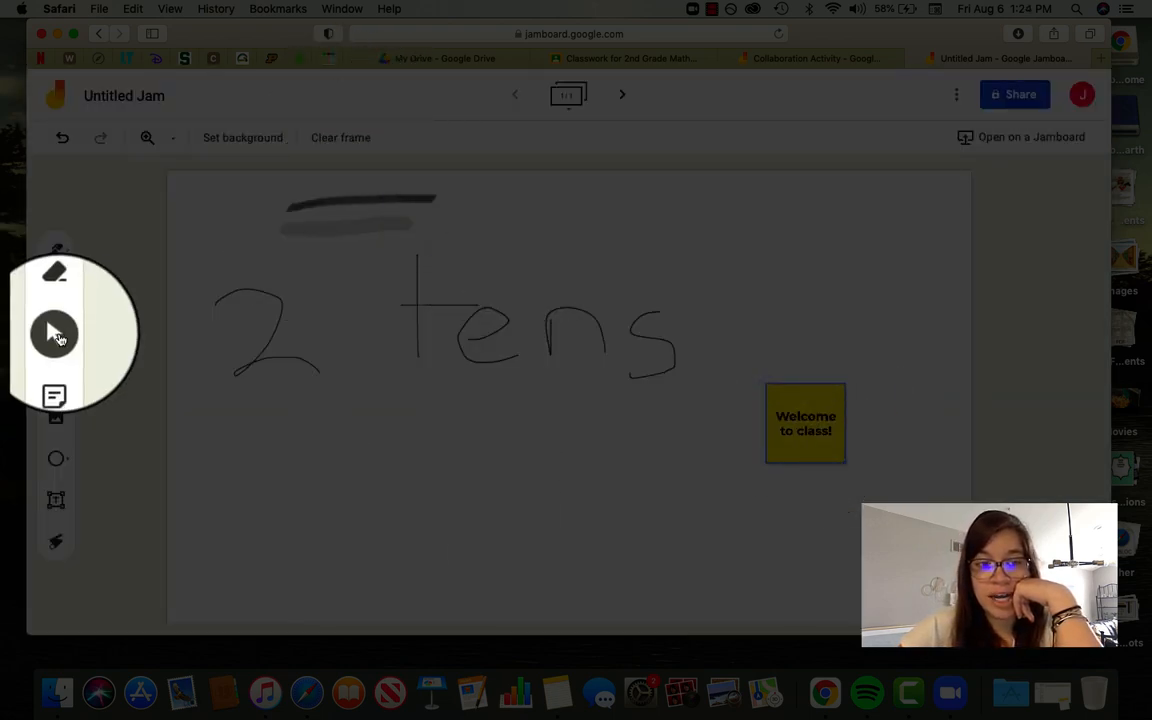
pyautogui.moveTo(821, 442); pyautogui.dragTo(816, 397)
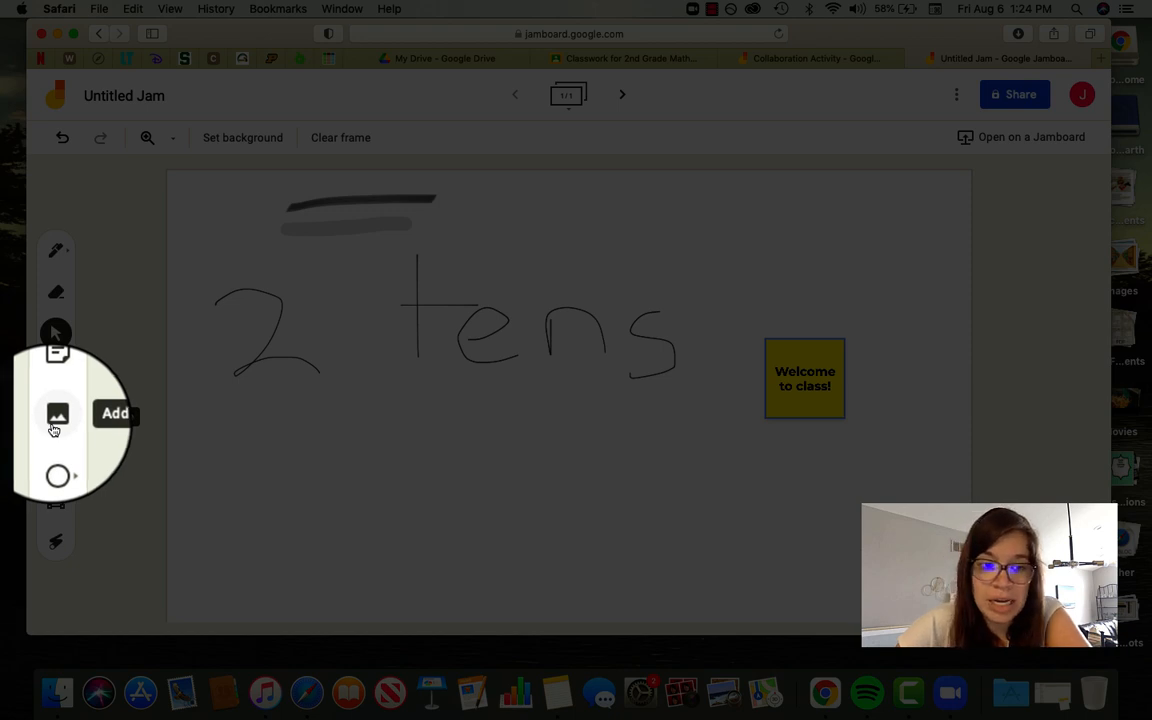
# - Draw a circle shape around the handwritten number 2
pyautogui.click(56, 421)
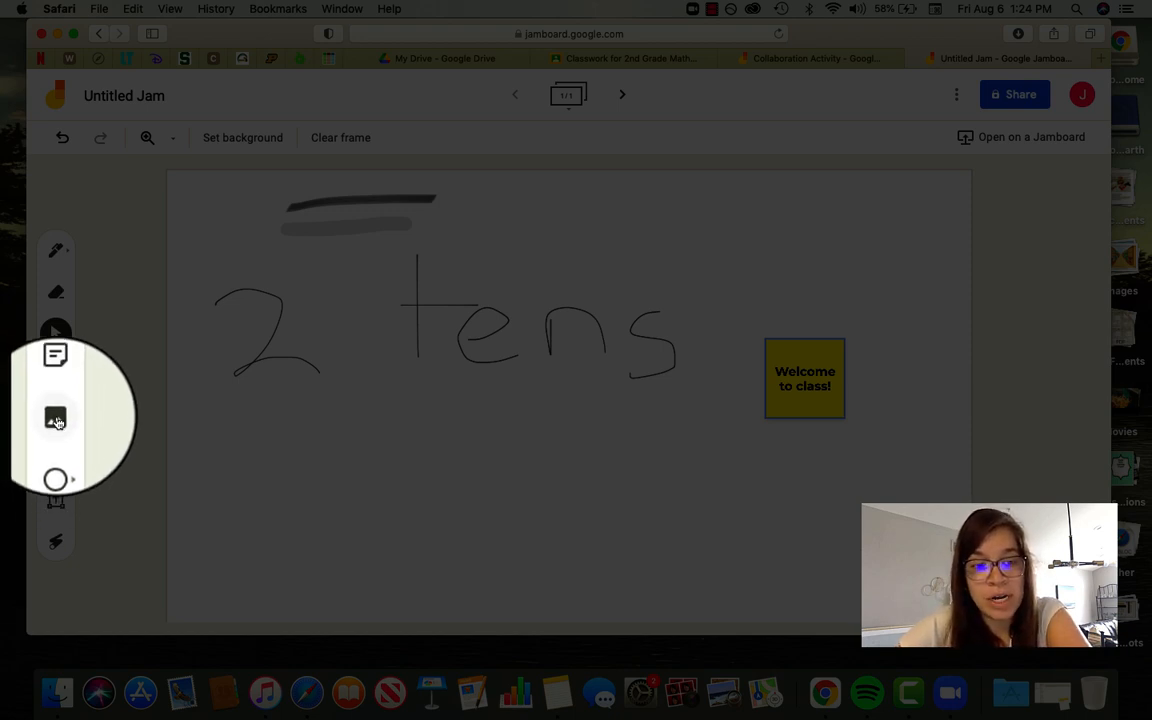
pyautogui.click(56, 459)
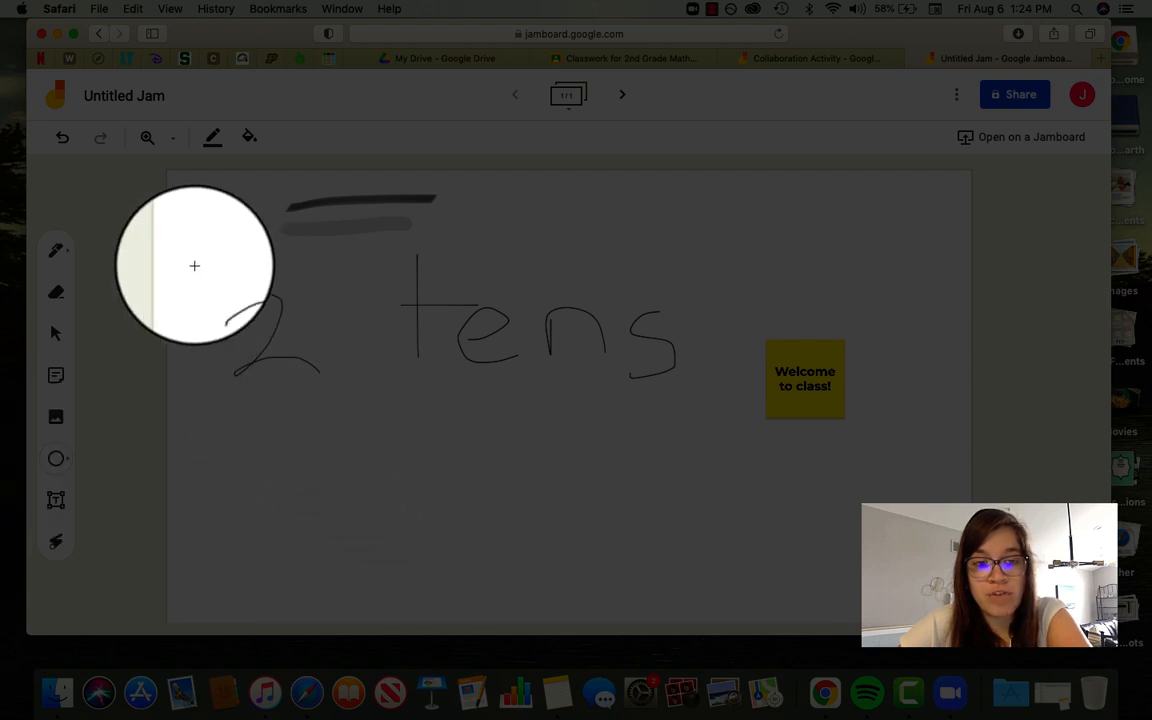
pyautogui.moveTo(188, 245); pyautogui.dragTo(345, 420)
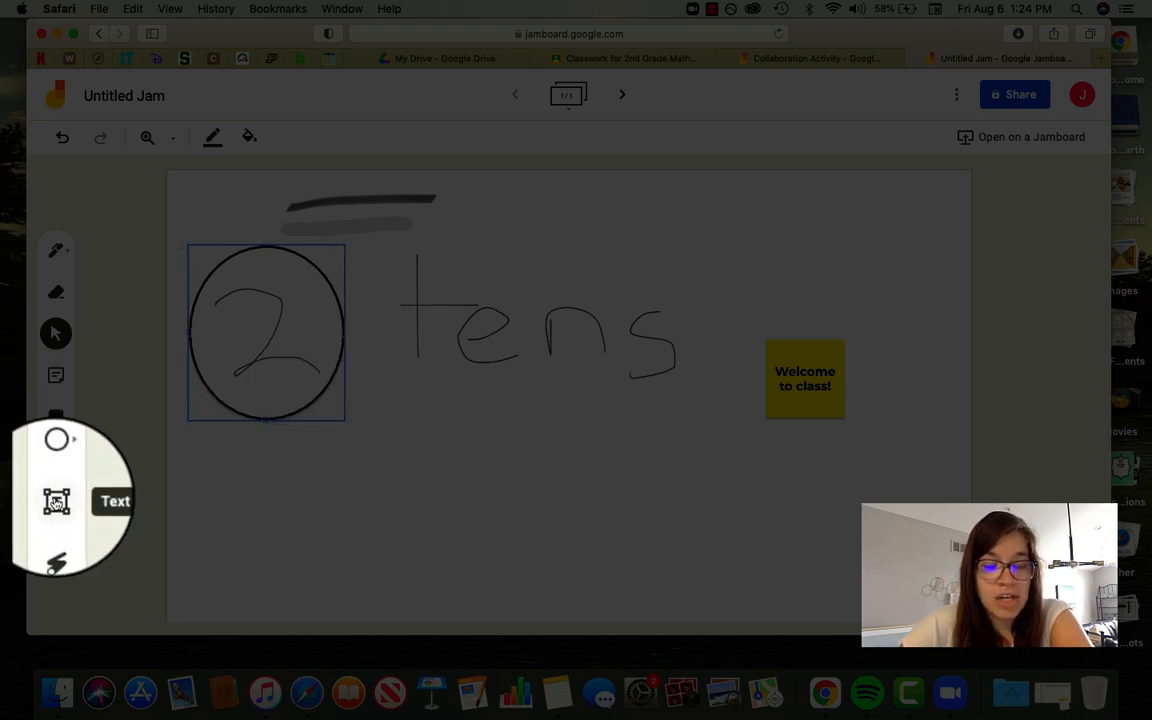
# - Add a text box reading "hundreds" in the blank area below the handwritten "tens"
pyautogui.click(57, 502)
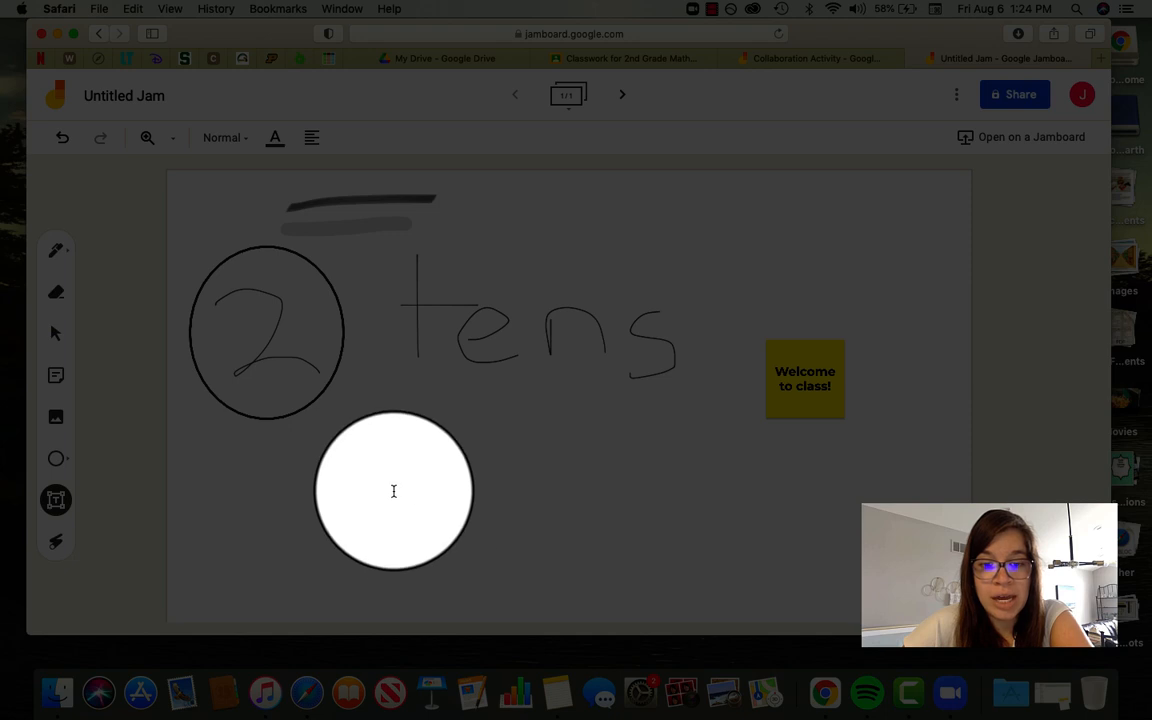
pyautogui.click(396, 476)
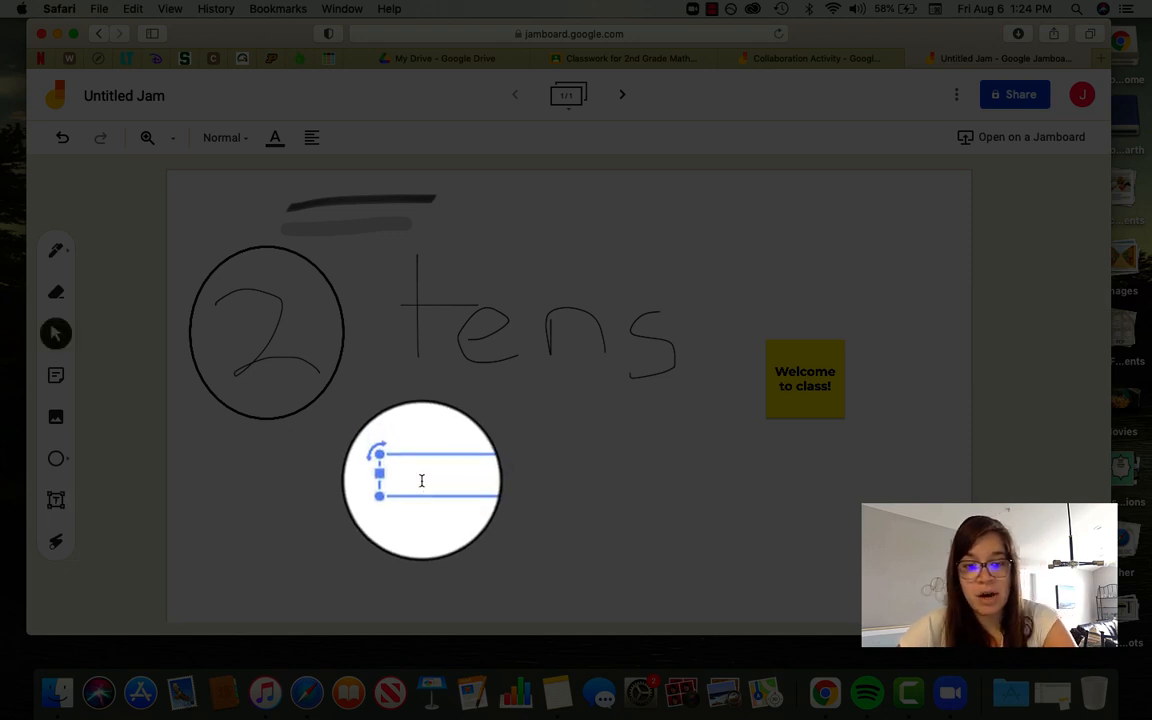
pyautogui.write('n')
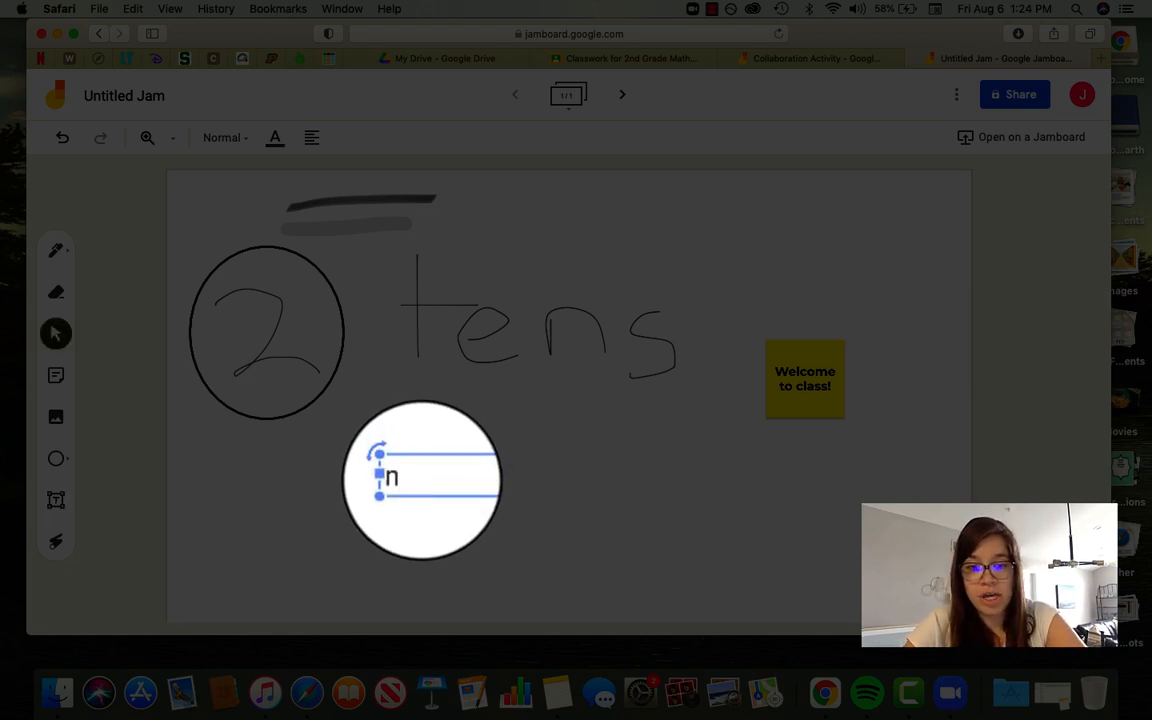
pyautogui.write('undreds')
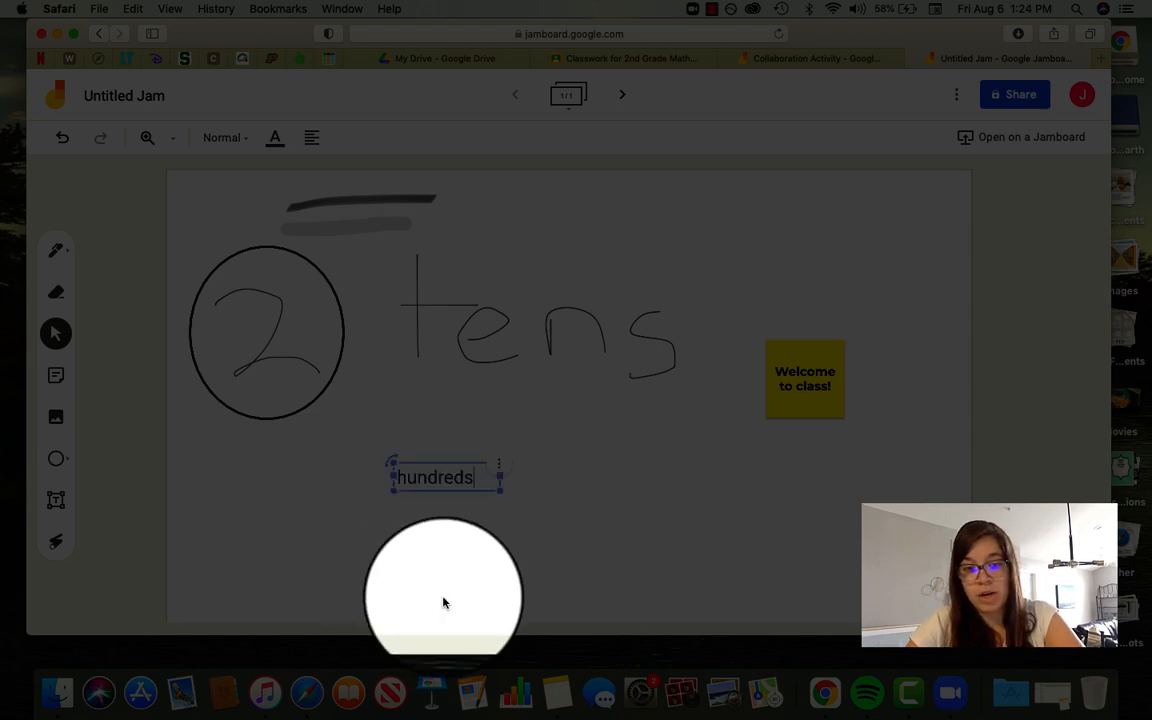
pyautogui.click(522, 557)
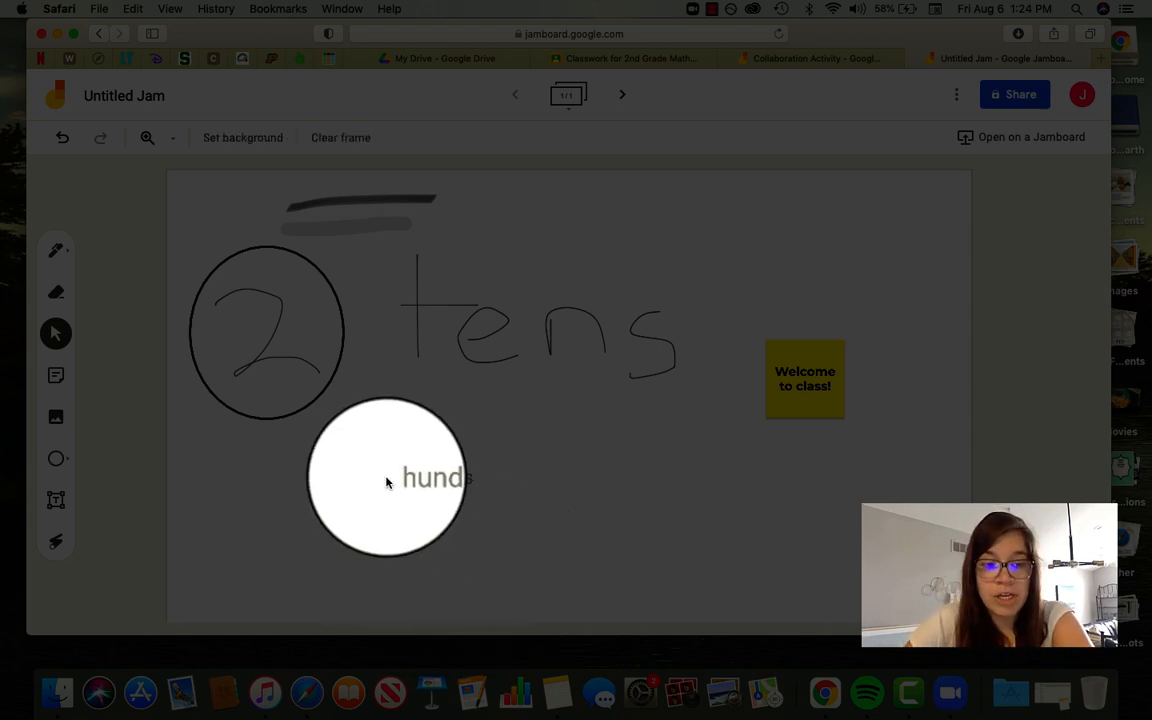
# - Use the Laser to point out the "hundreds" text, the circled 2 and the word "tens"
pyautogui.click(56, 543)
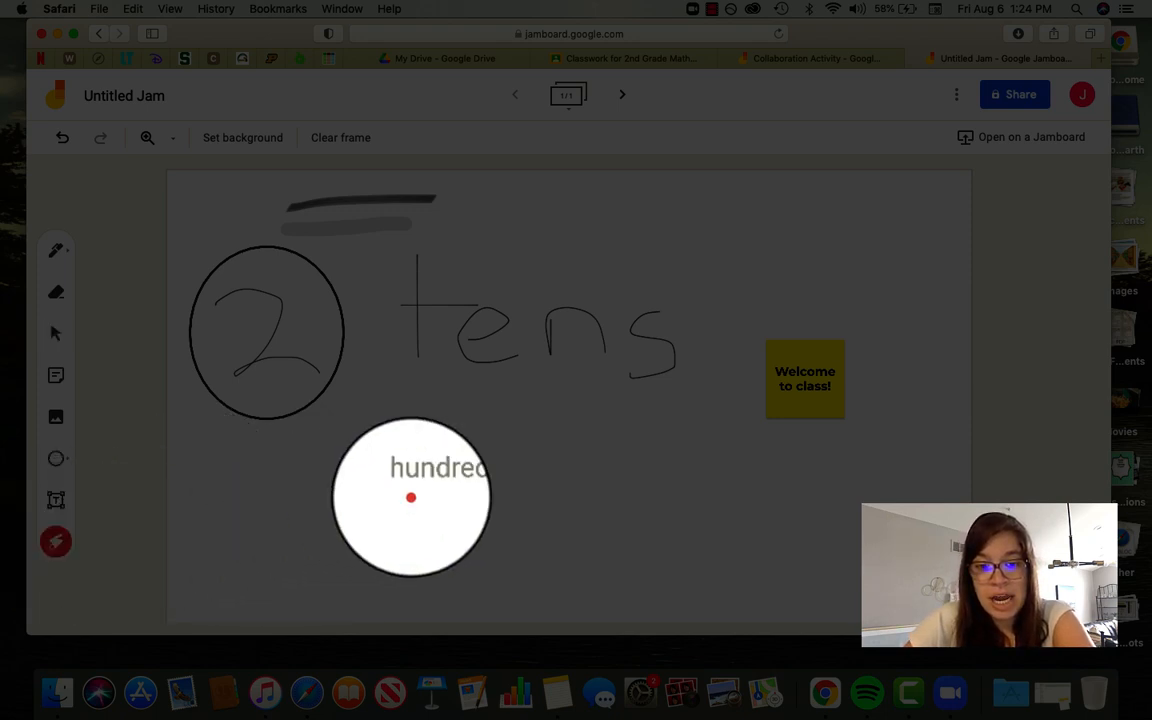
pyautogui.moveTo(460, 494); pyautogui.dragTo(375, 497)
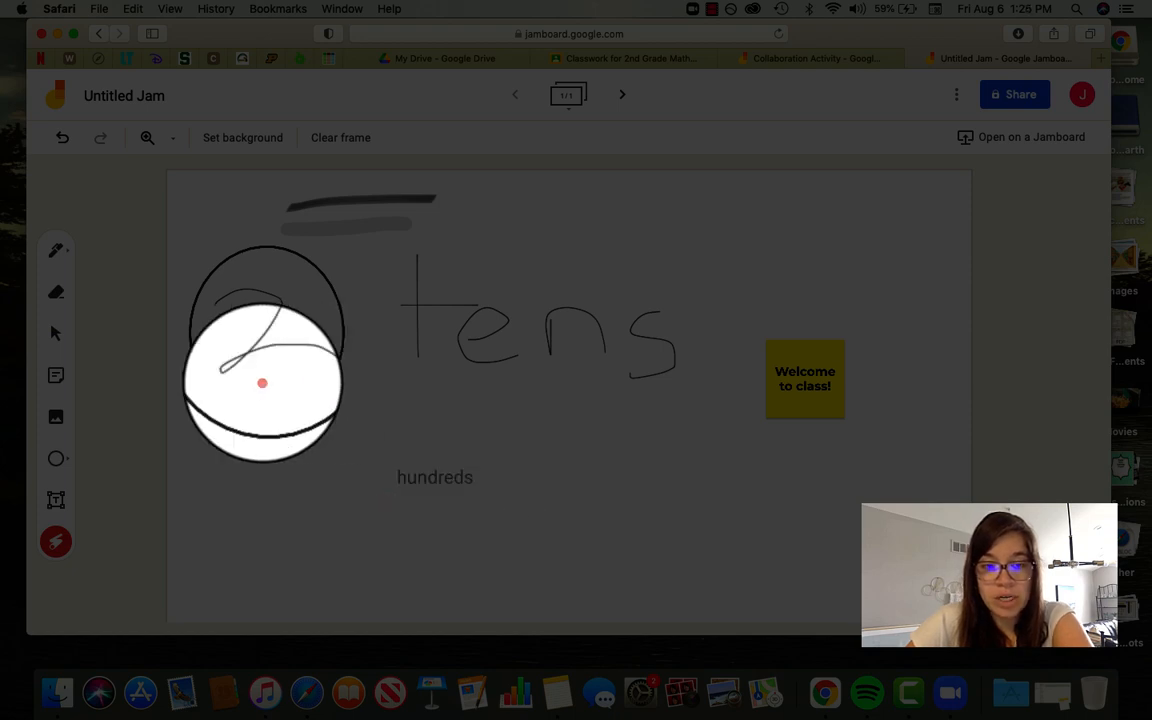
pyautogui.moveTo(305, 383); pyautogui.dragTo(238, 382)
pyautogui.moveTo(679, 406); pyautogui.dragTo(308, 346)
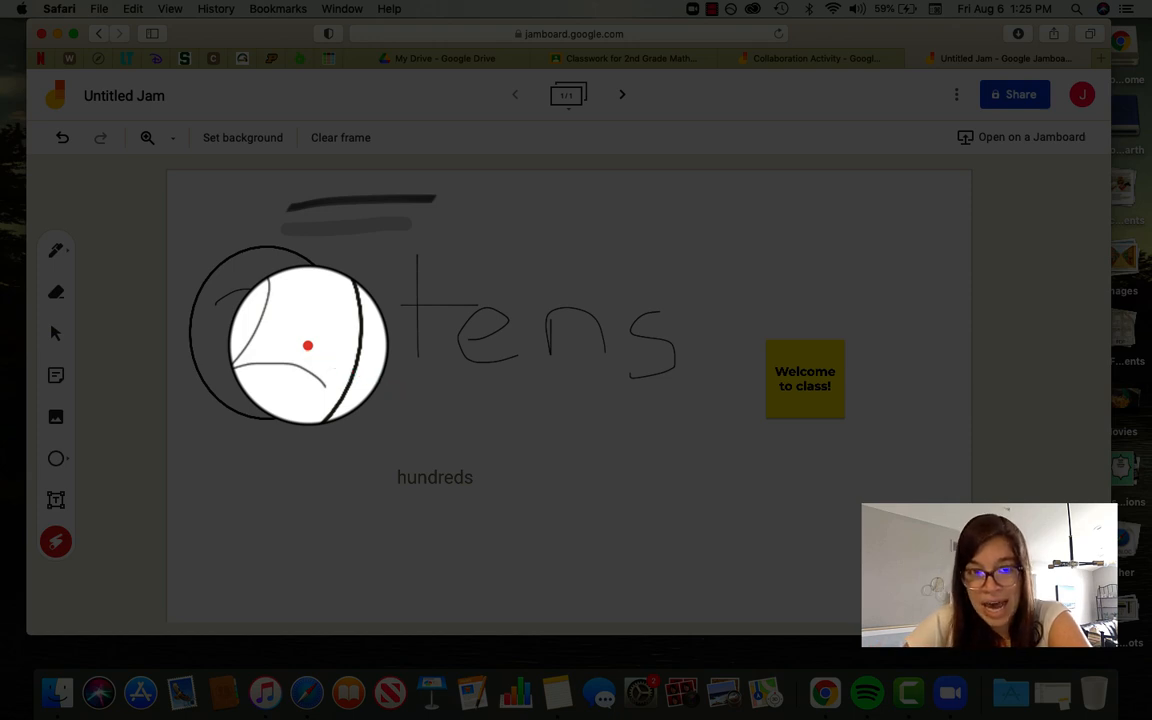
# - Draw a looping freehand Pen line above the handwritten word "tens"
pyautogui.click(56, 251)
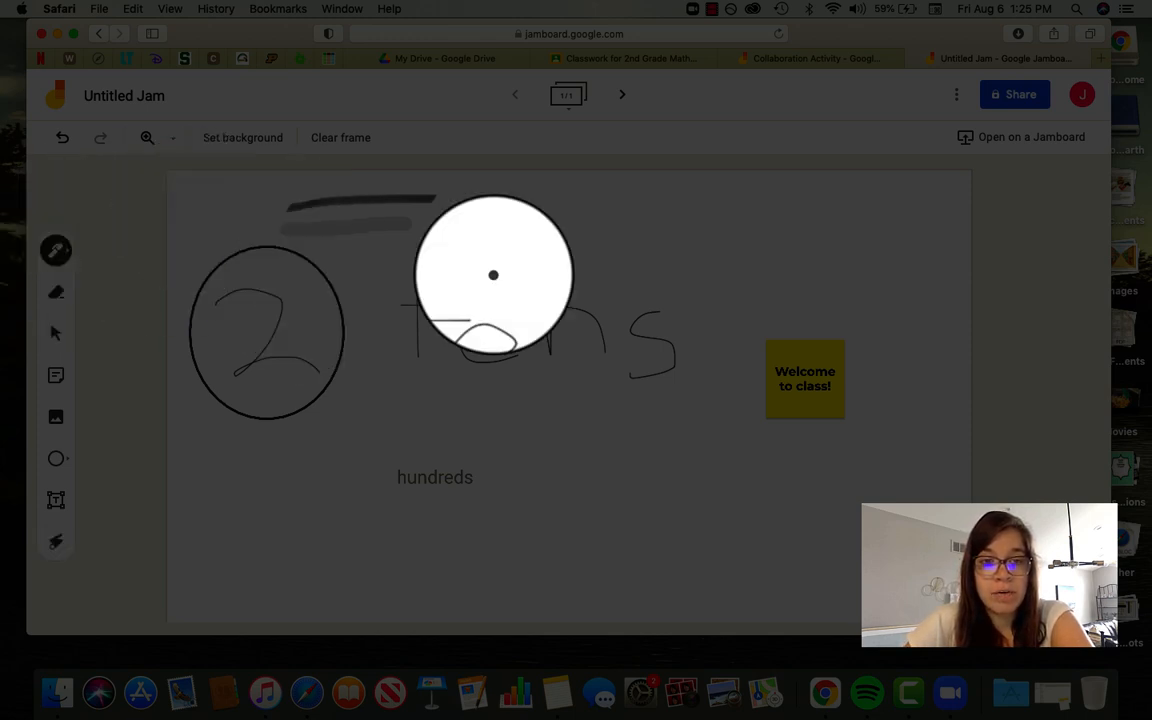
pyautogui.moveTo(553, 226)
pyautogui.mouseDown()
pyautogui.moveTo(805, 200)
pyautogui.moveTo(543, 200)
pyautogui.moveTo(725, 298)
pyautogui.moveTo(757, 300)
pyautogui.mouseUp()
# - Add a text box reading "tens" just below the "hundreds" text
pyautogui.click(56, 500)
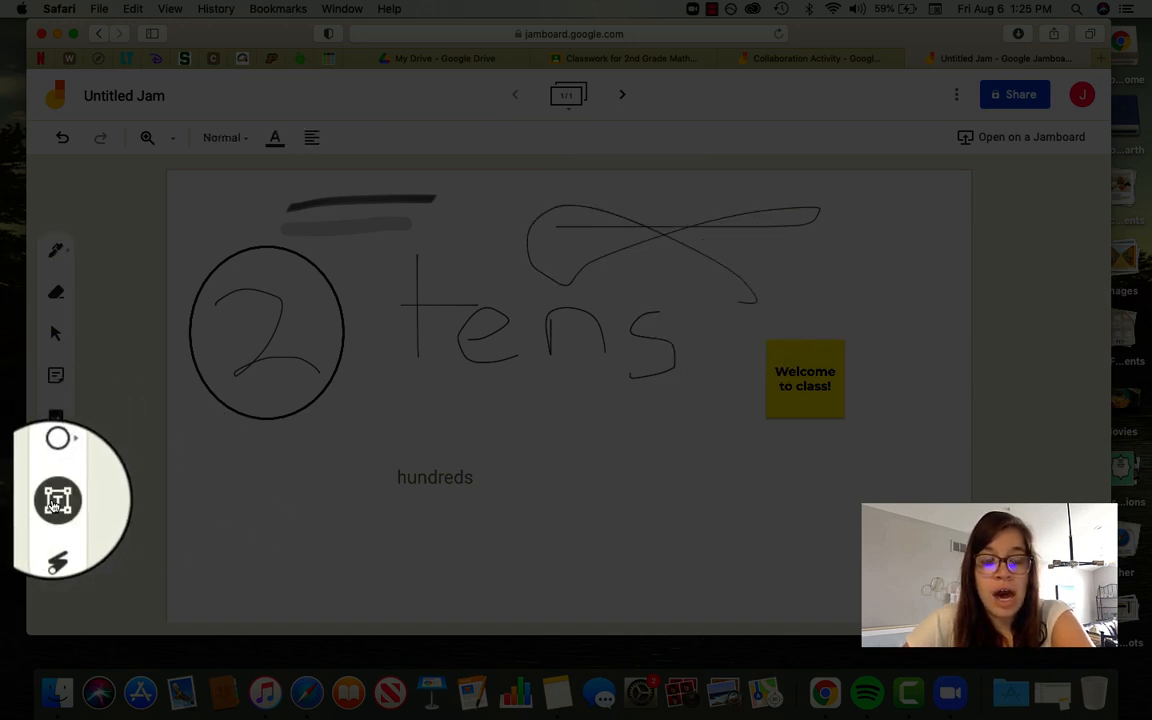
pyautogui.click(427, 518)
pyautogui.write('t')
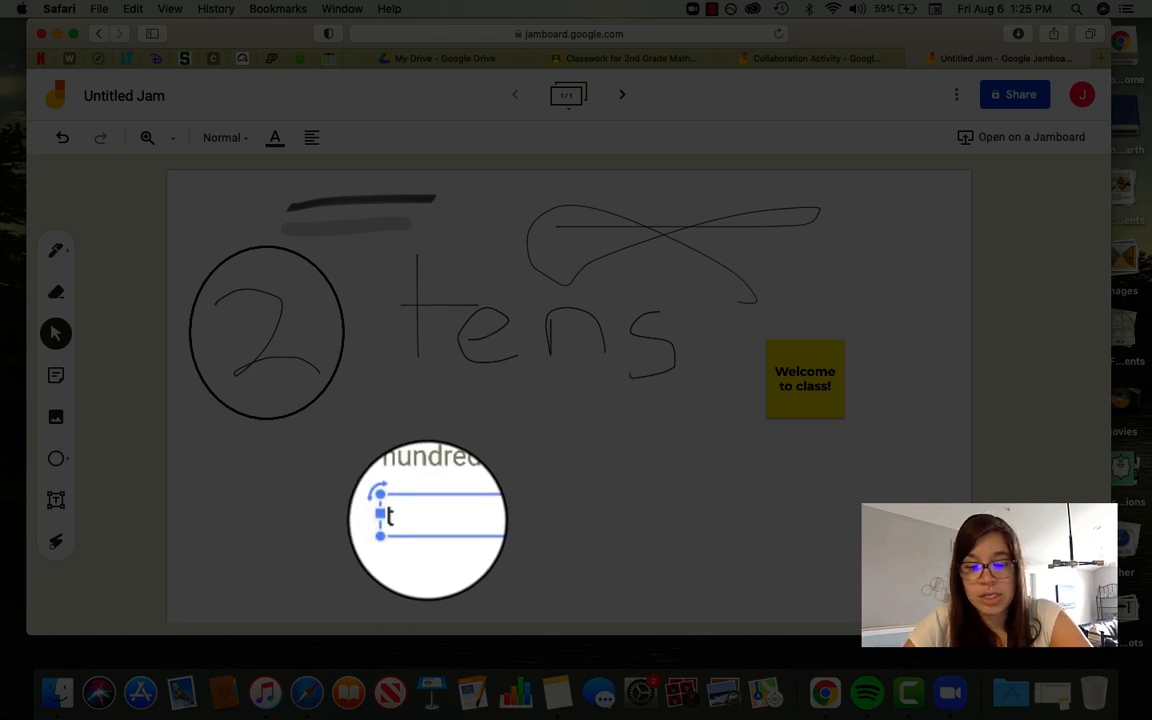
pyautogui.write('ens')
pyautogui.click(633, 511)
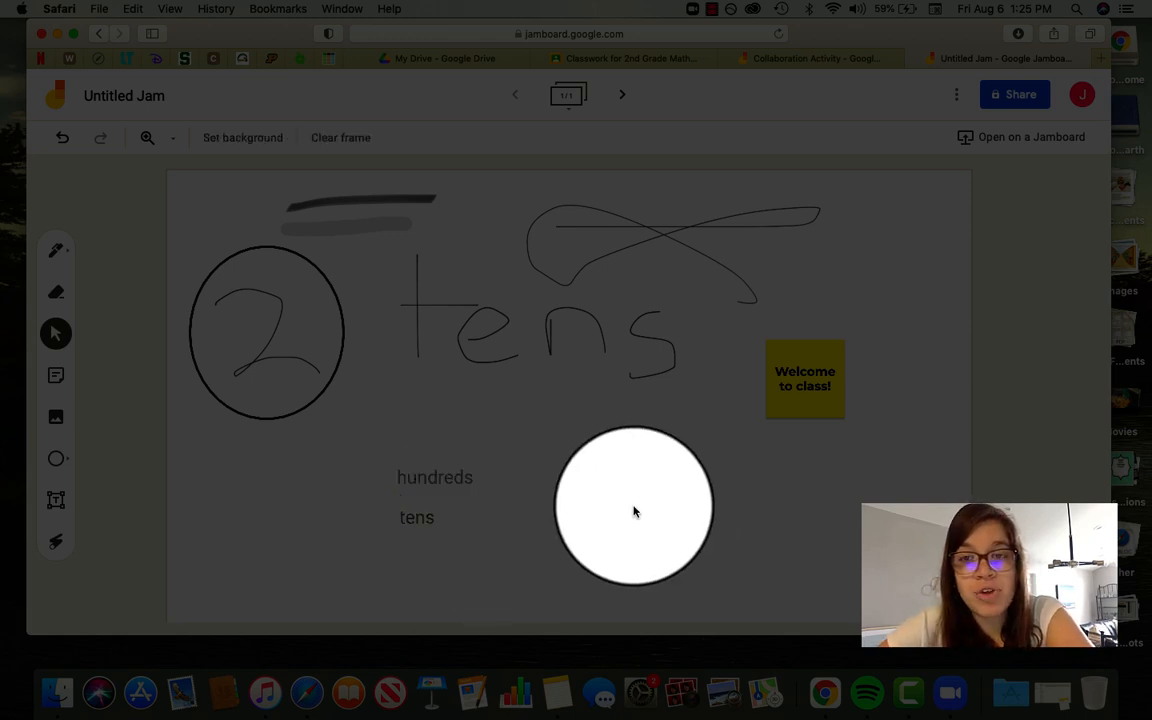
# - In the Collaboration Activity jam, add a text box reading "hundreds" on the blank beside the handwritten 4
pyautogui.click(792, 58)
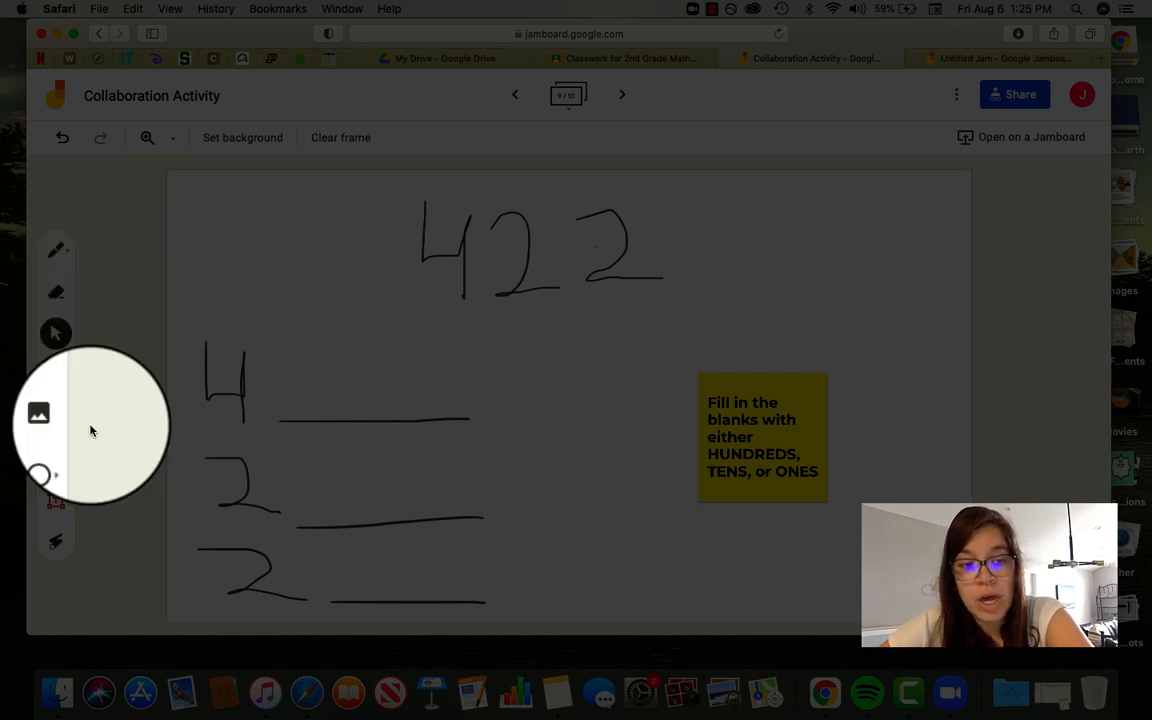
pyautogui.click(57, 500)
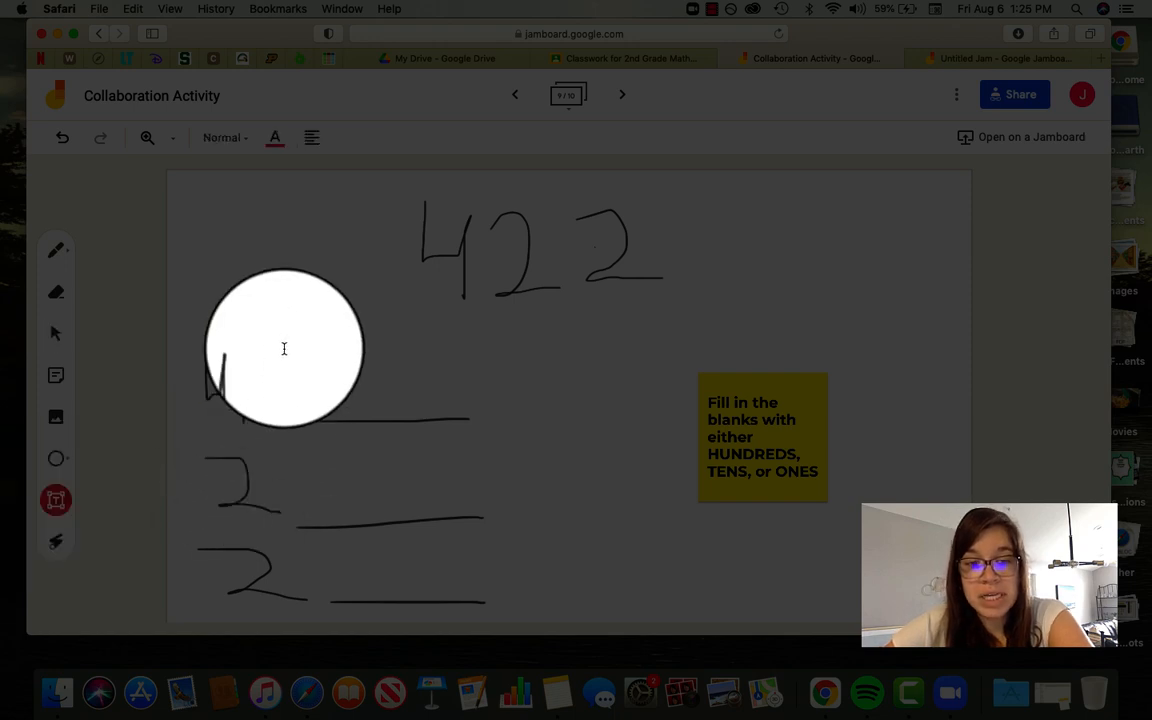
pyautogui.click(286, 374)
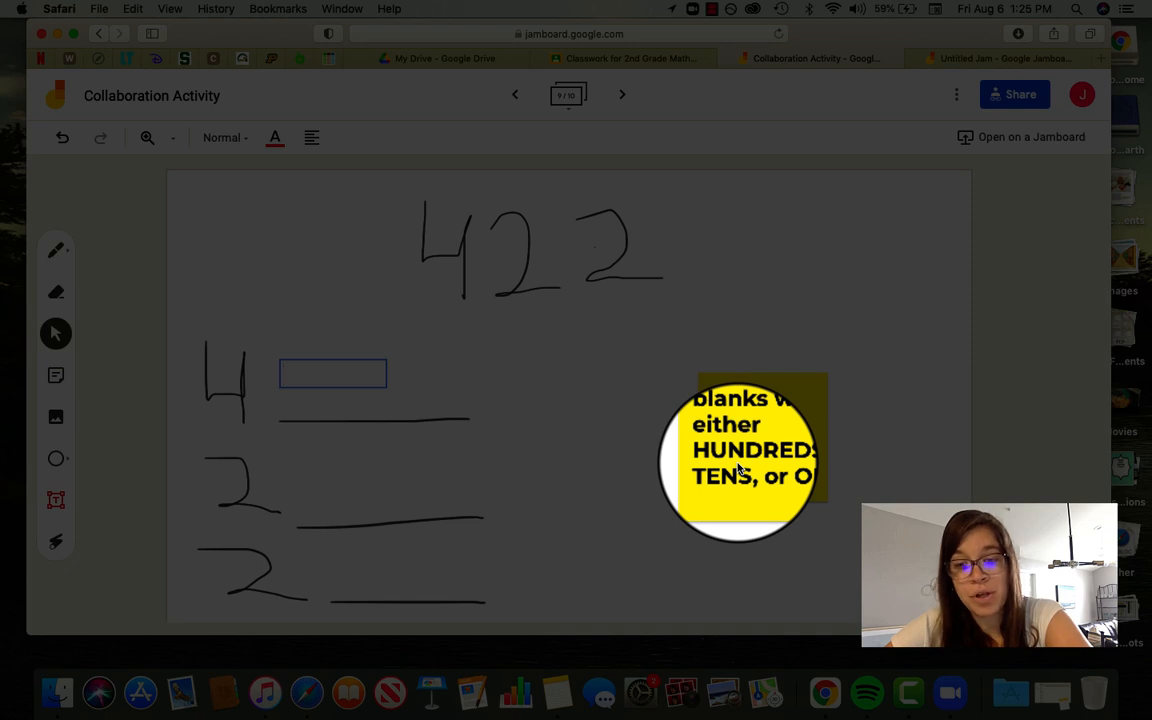
pyautogui.click(308, 376)
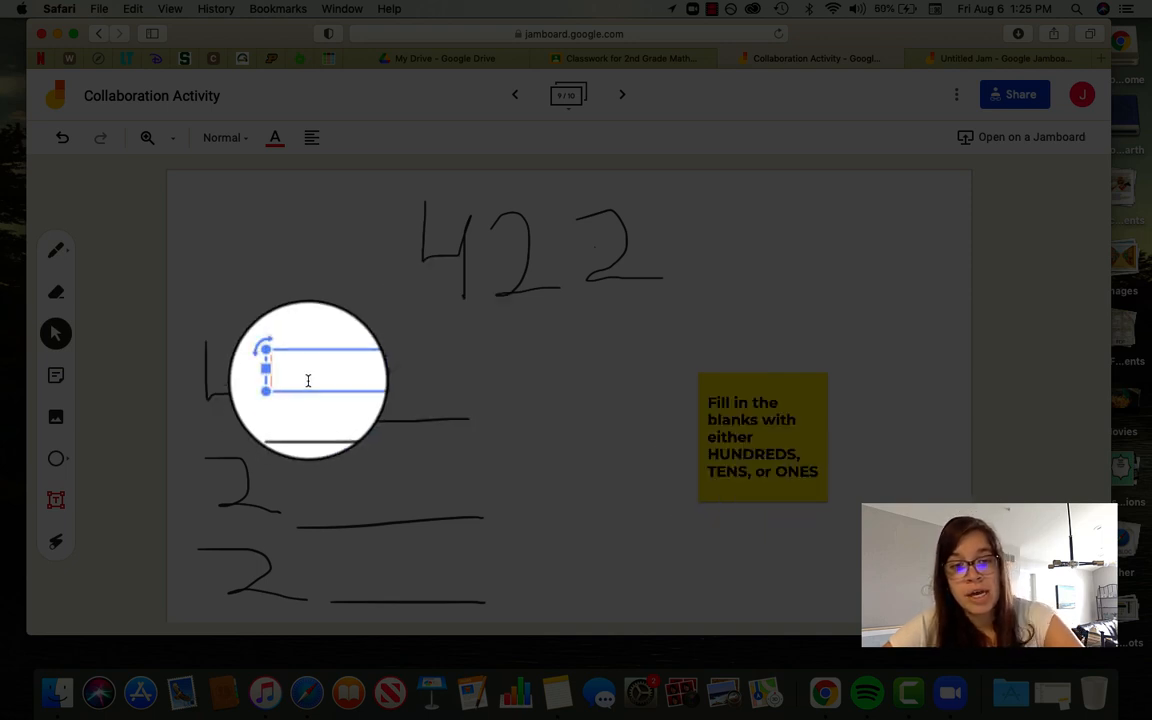
pyautogui.click(309, 372)
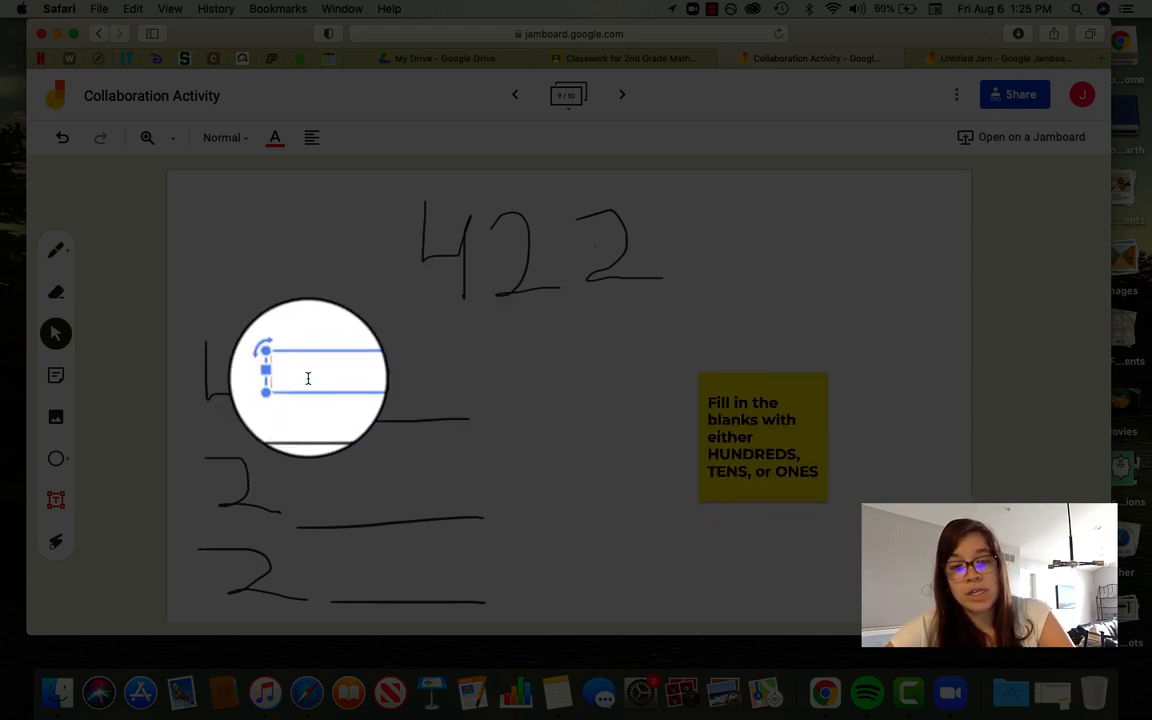
pyautogui.write('hub')
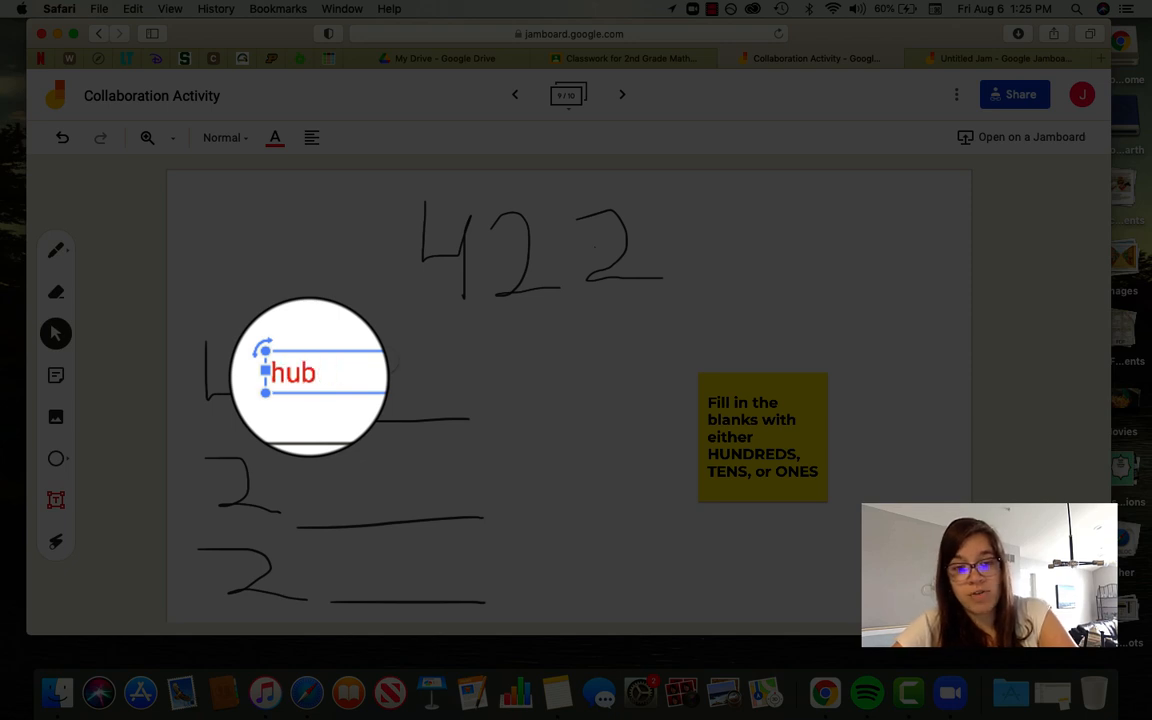
pyautogui.write('drndreds')
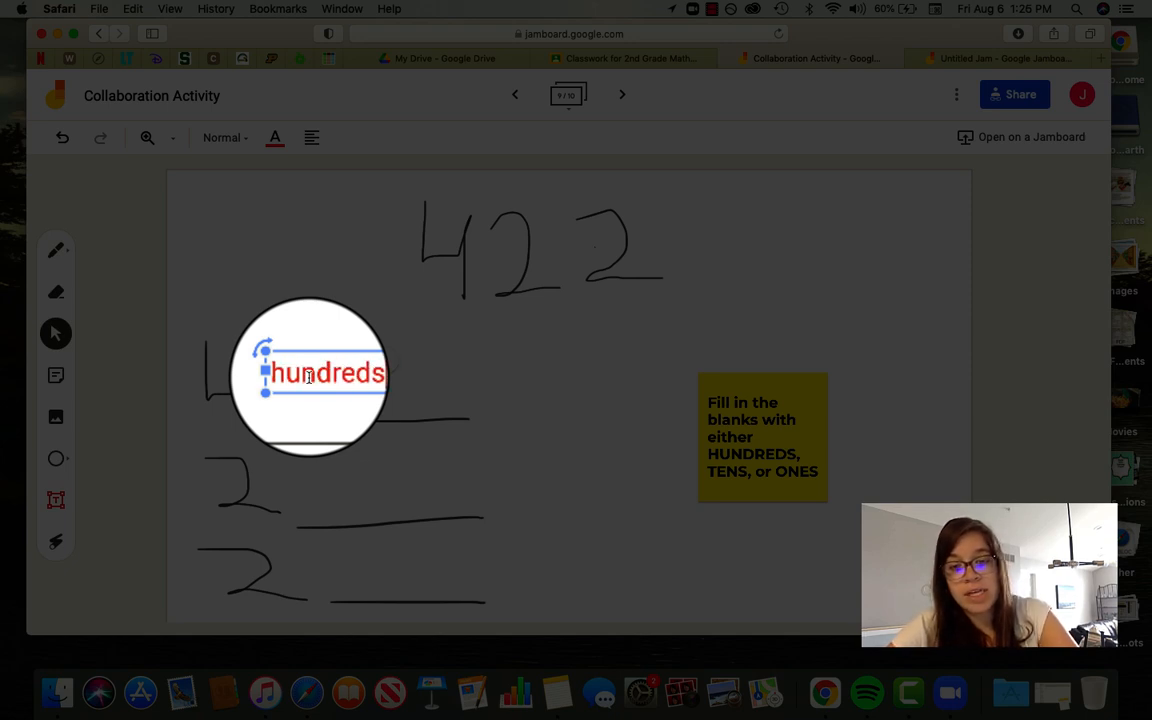
pyautogui.click(824, 543)
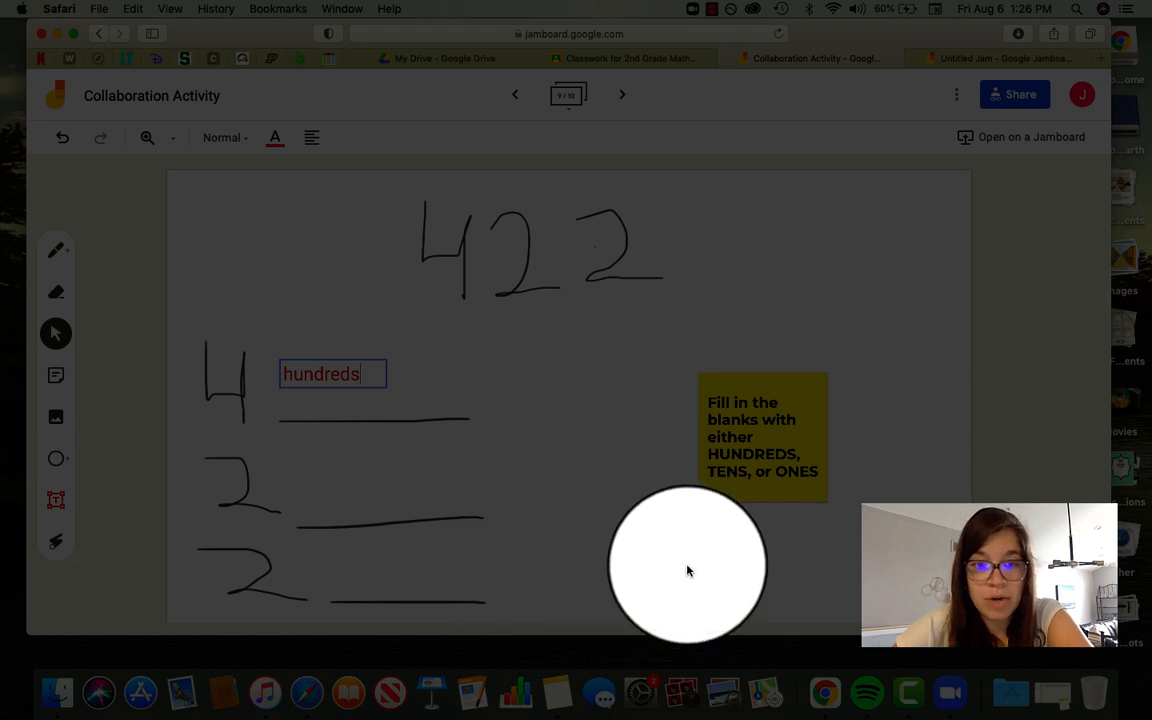
# - Go back to the 216 frame and handwrite 2, 1 and 6 with the Pen on the Hundreds, Tens and Ones blanks
pyautogui.click(512, 93)
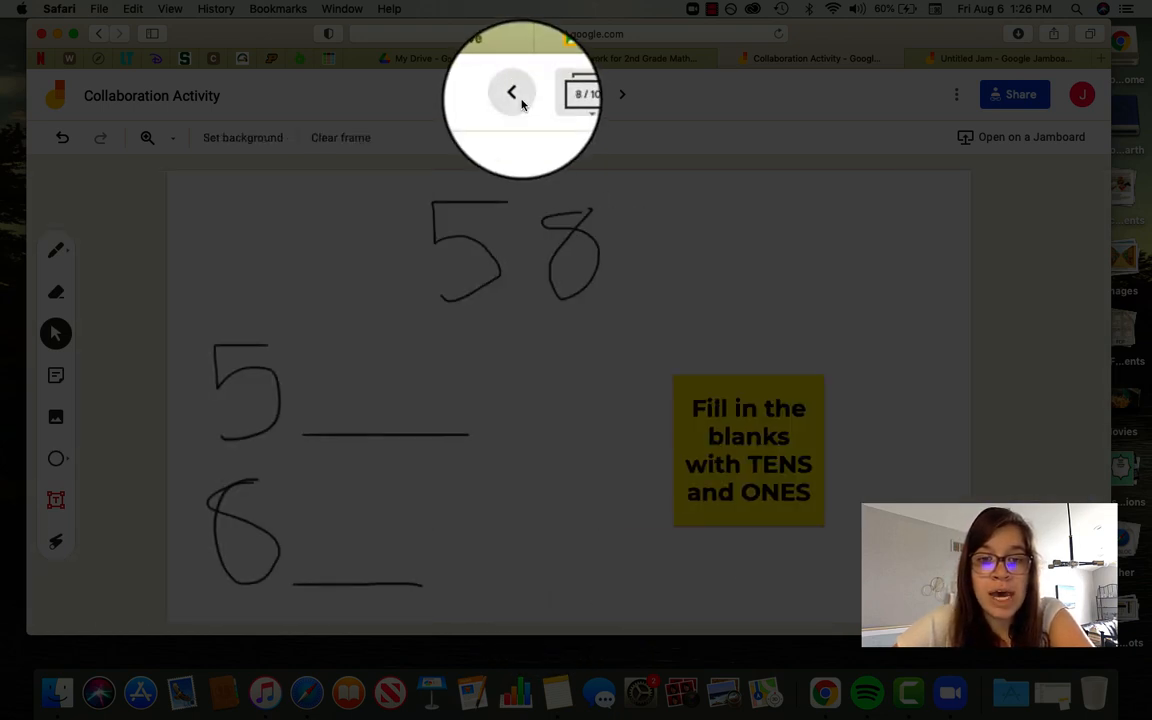
pyautogui.click(512, 93)
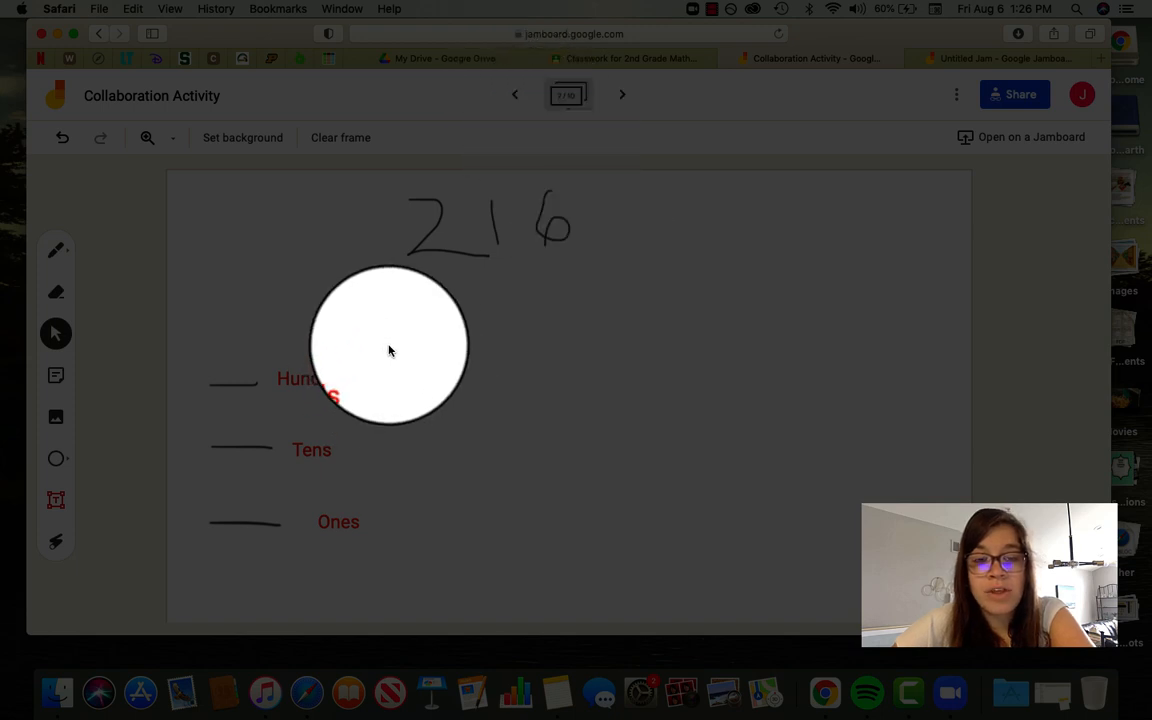
pyautogui.click(56, 250)
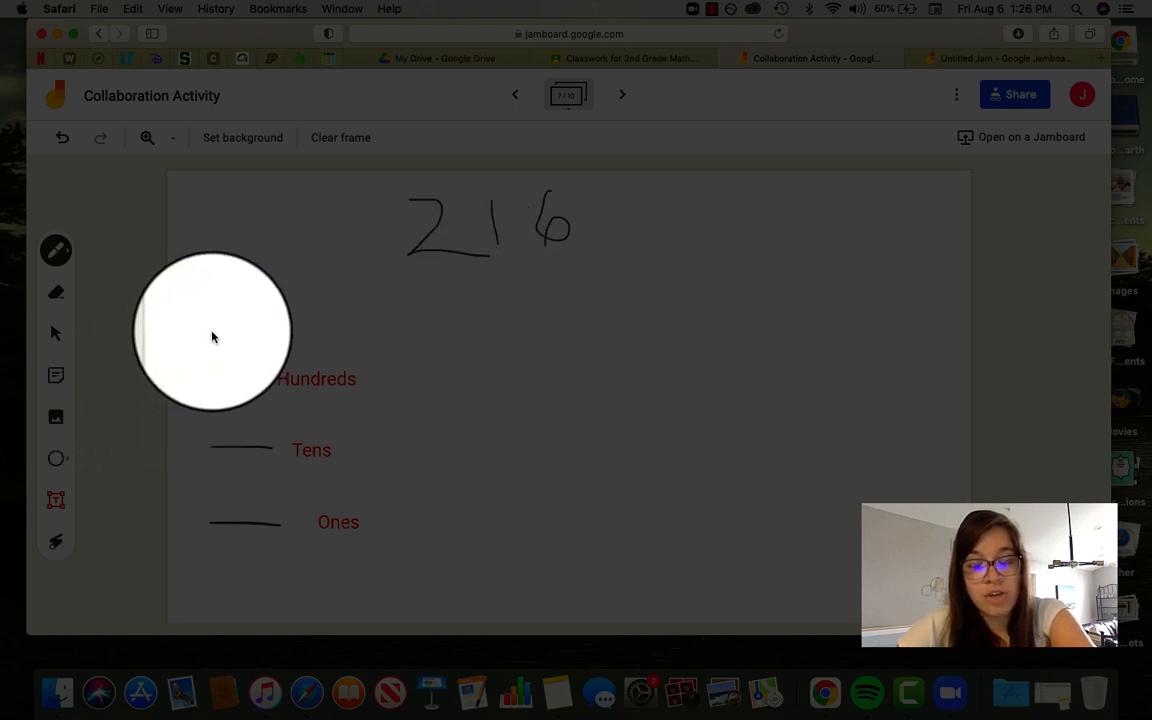
pyautogui.moveTo(212, 331)
pyautogui.mouseDown()
pyautogui.moveTo(232, 325)
pyautogui.moveTo(236, 375)
pyautogui.moveTo(216, 381)
pyautogui.moveTo(257, 381)
pyautogui.moveTo(236, 443)
pyautogui.mouseUp()
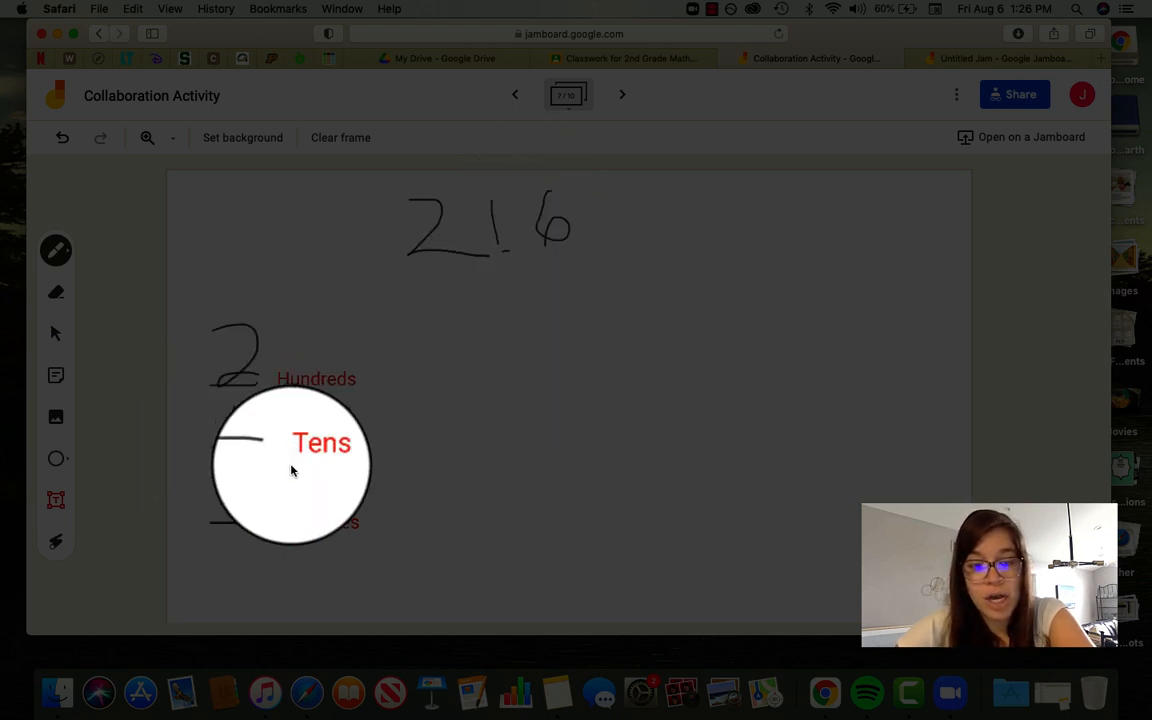
pyautogui.moveTo(268, 455)
pyautogui.mouseDown()
pyautogui.moveTo(249, 520)
pyautogui.moveTo(255, 502)
pyautogui.moveTo(239, 502)
pyautogui.moveTo(236, 525)
pyautogui.mouseUp()
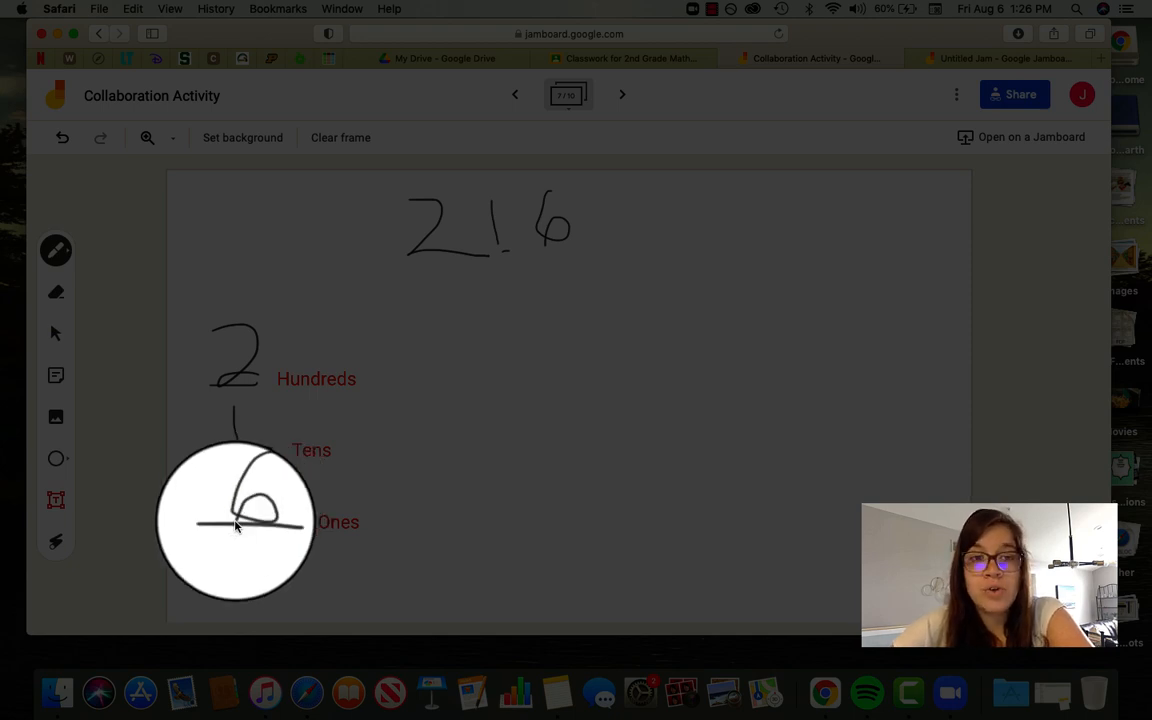